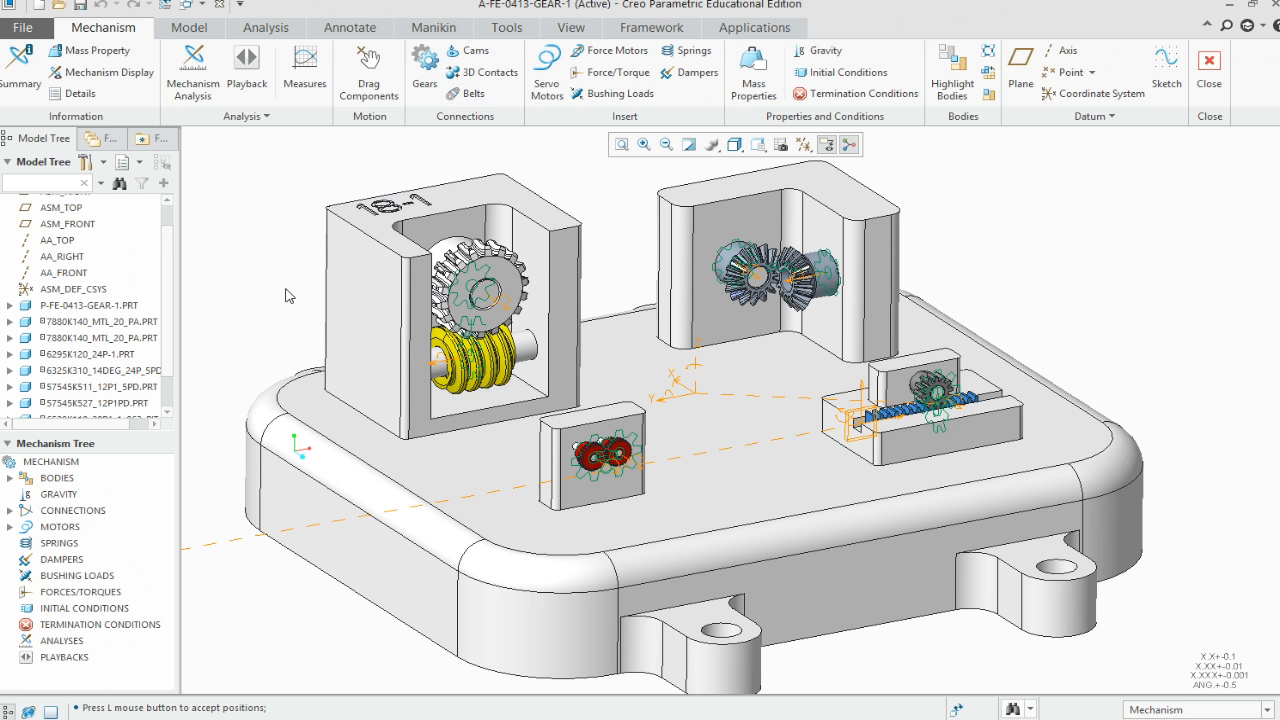
mouse_move(285, 293)
middle_mouse_down()
mouse_move(266, 274)
mouse_move(280, 291)
middle_mouse_up()
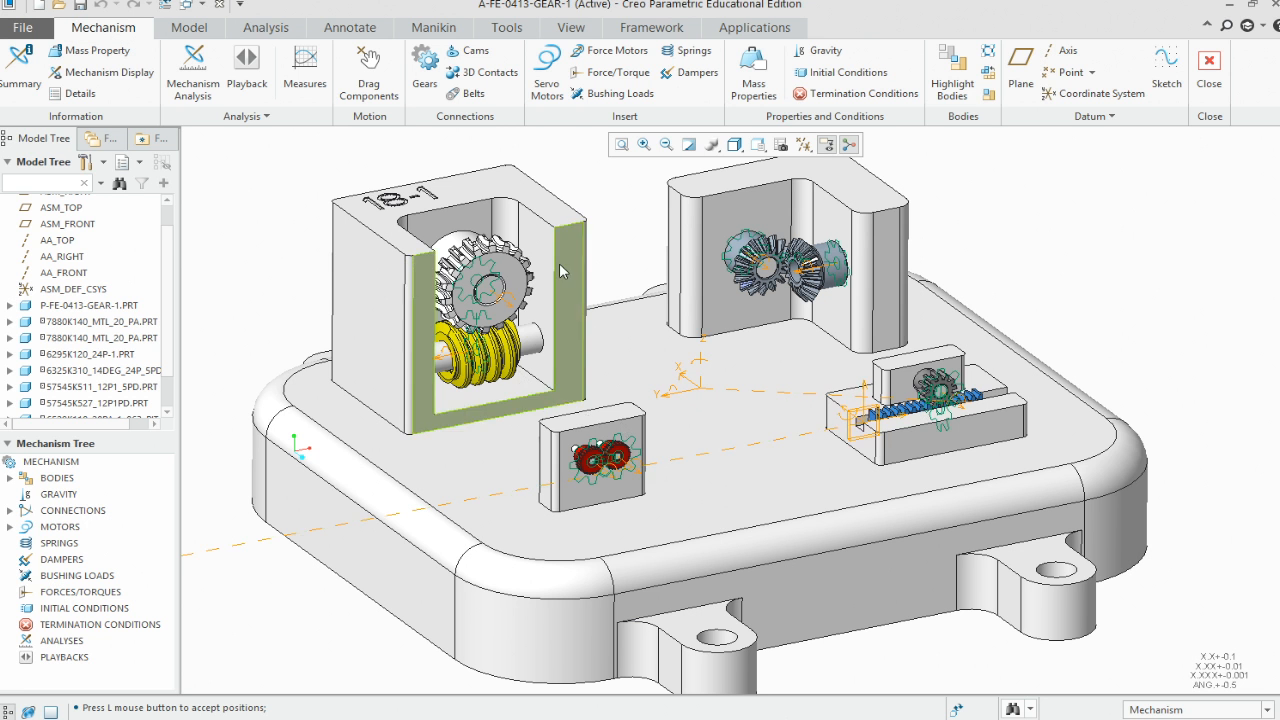
left_click(556, 80)
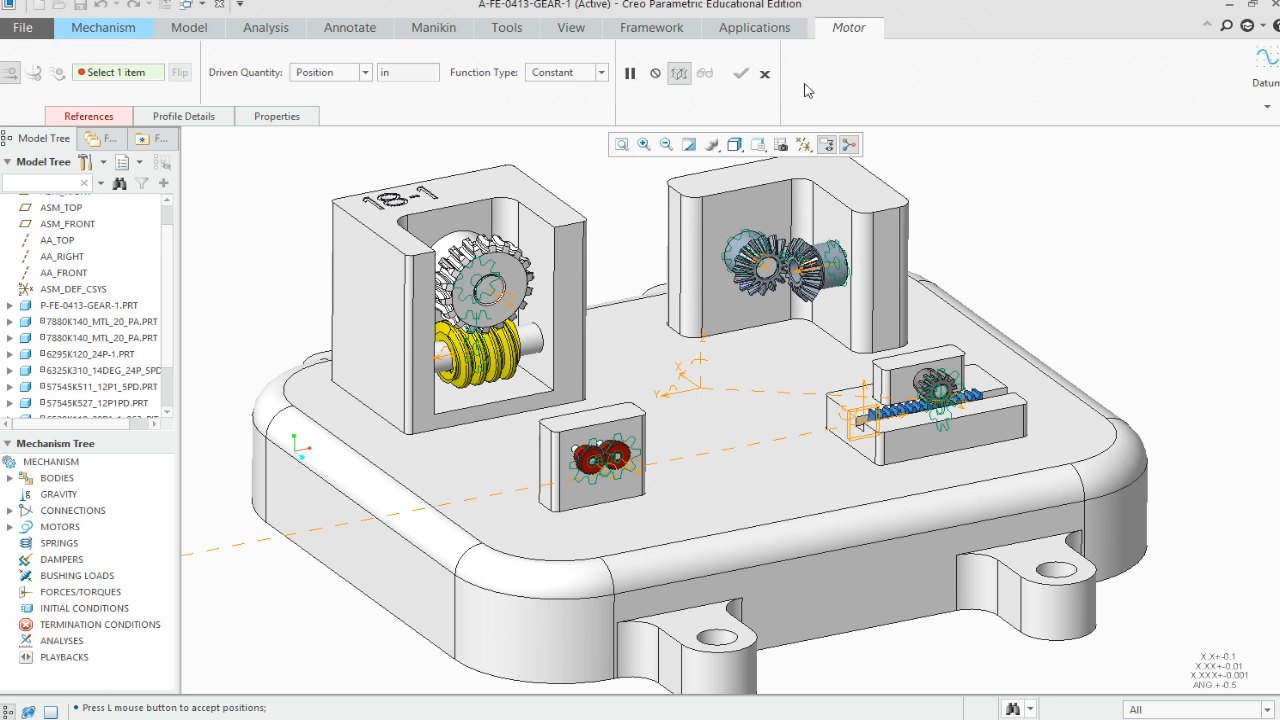
left_click(765, 74)
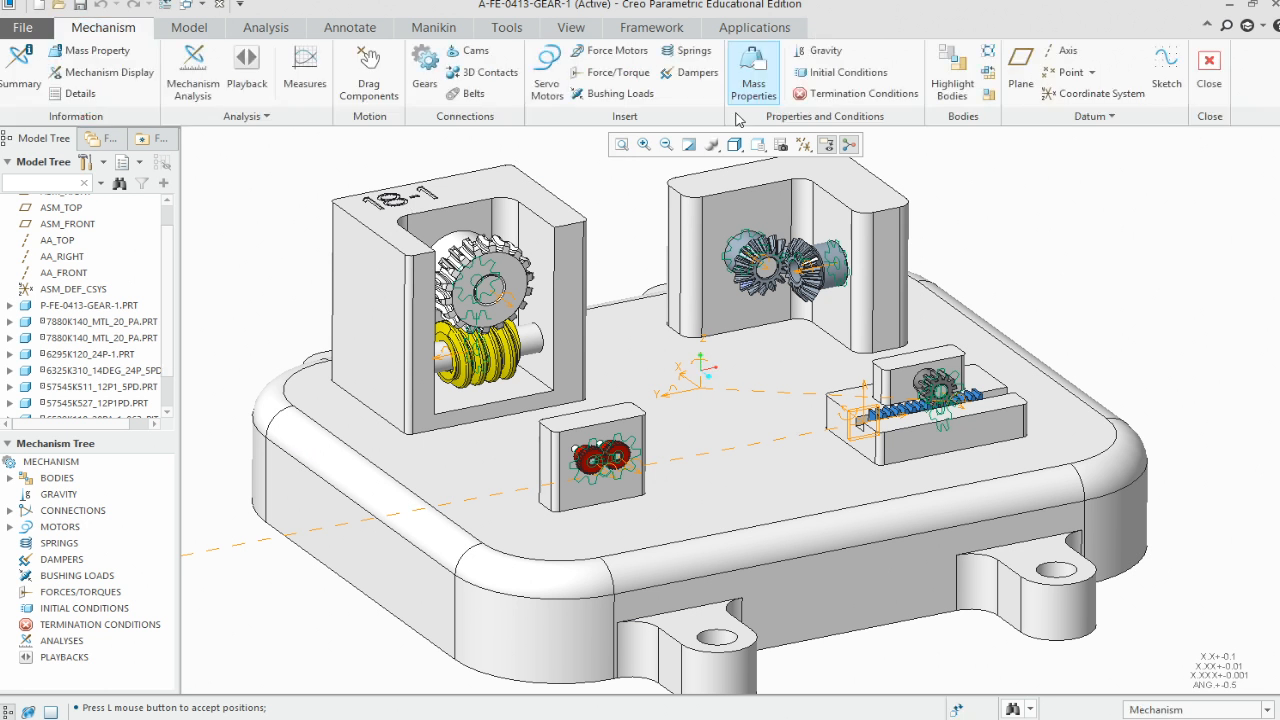
- Start a servo motor and open its references to choose the driven entity
left_click(556, 74)
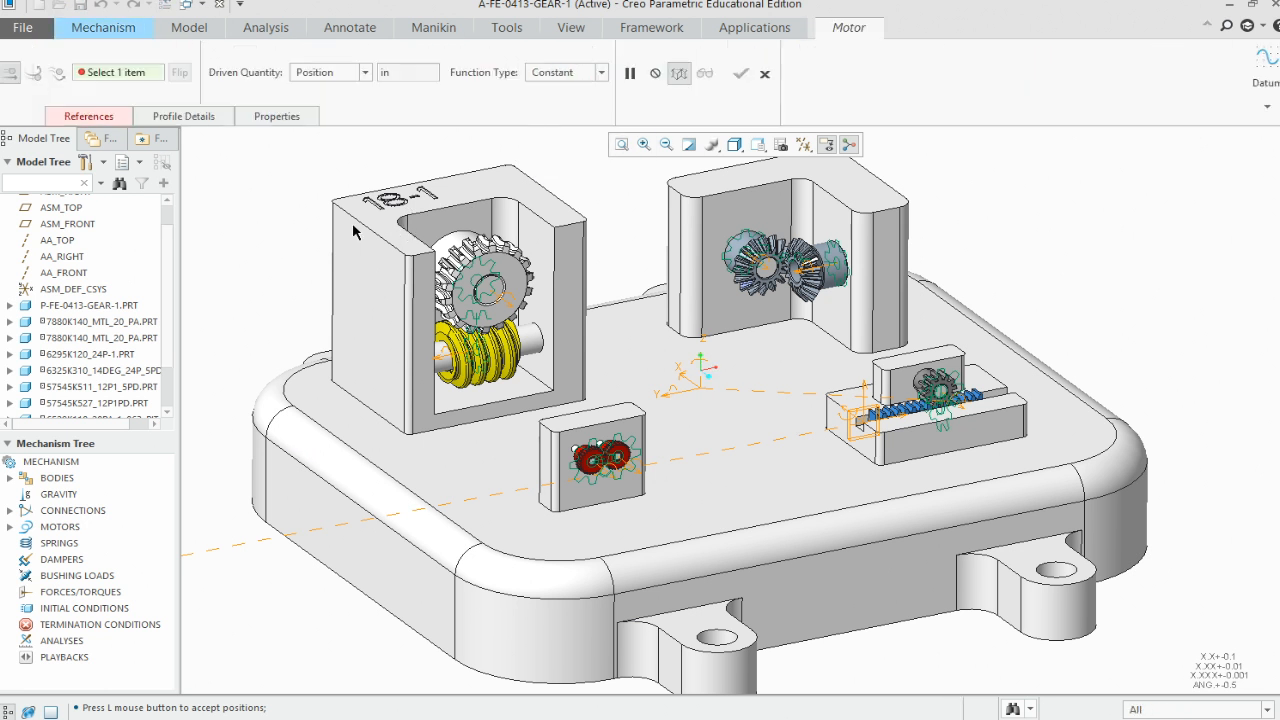
scroll(343, 331, "up", 3)
scroll(375, 392, "down", 5)
scroll(381, 296, "up", 4)
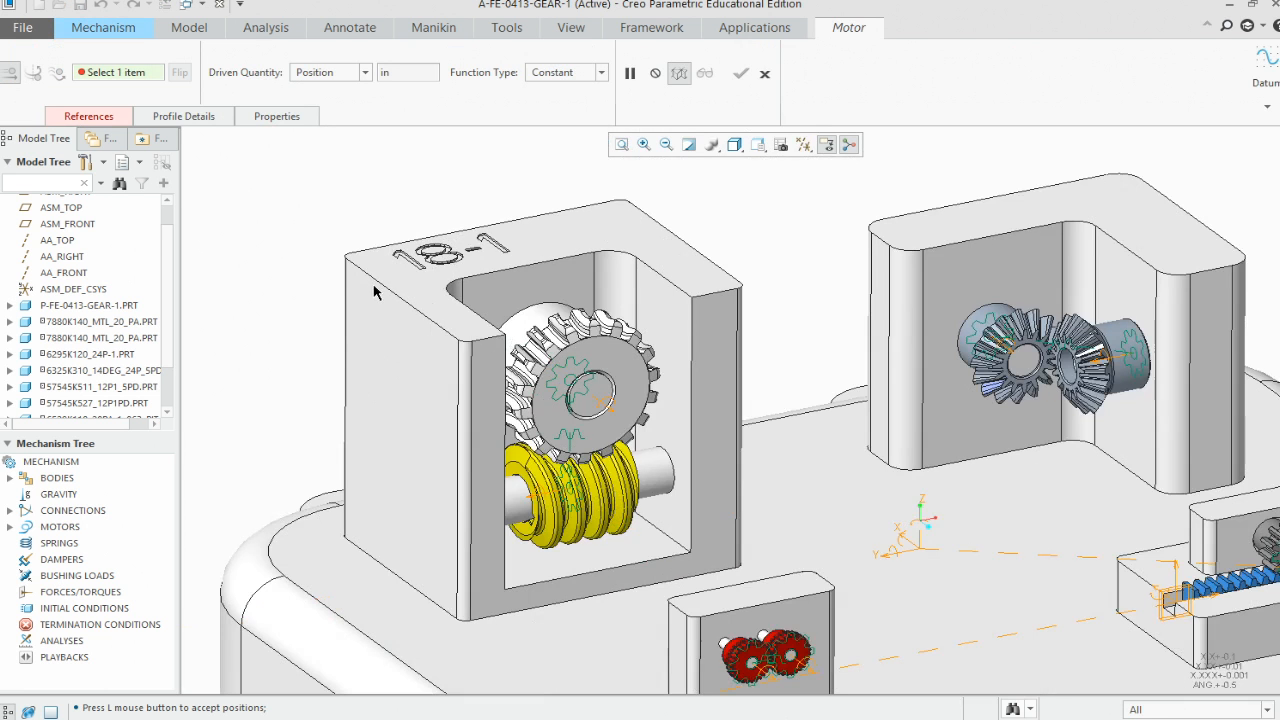
left_click(106, 118)
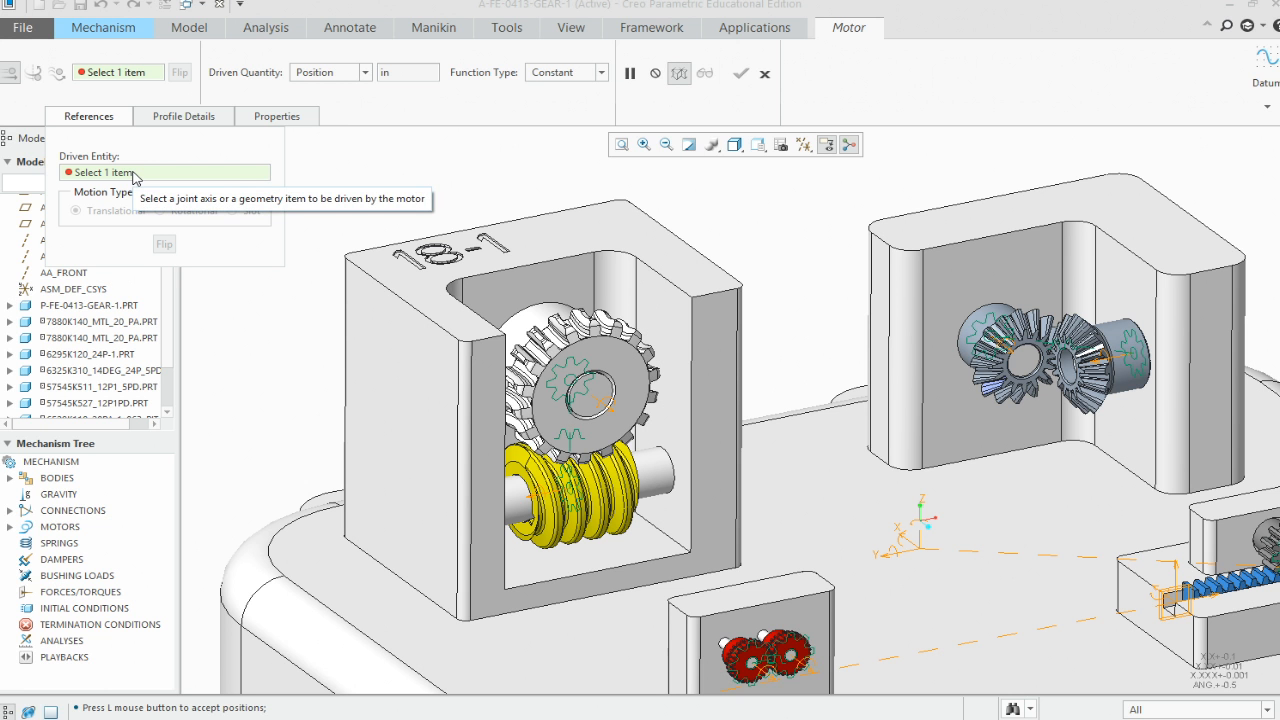
- Try the rotation axis of the gear above the yellow worm as the driven entity, and remove that reference
left_click(605, 412)
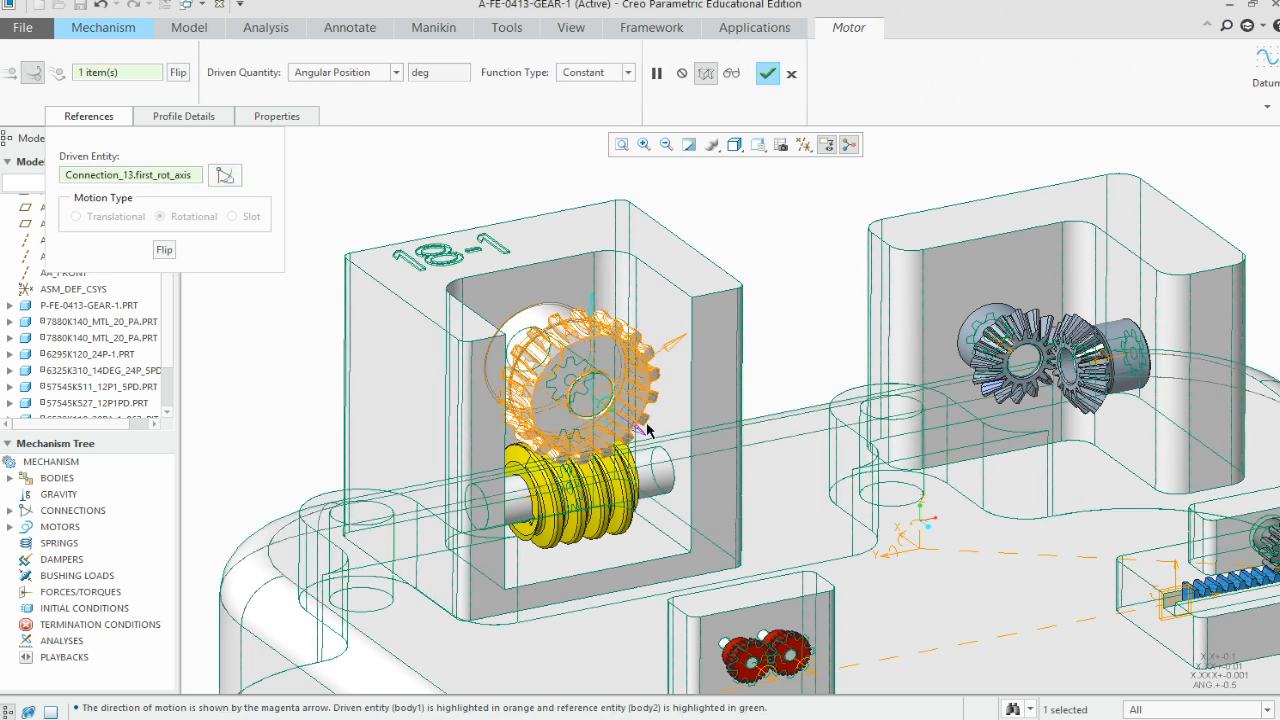
scroll(610, 420, "up", 5)
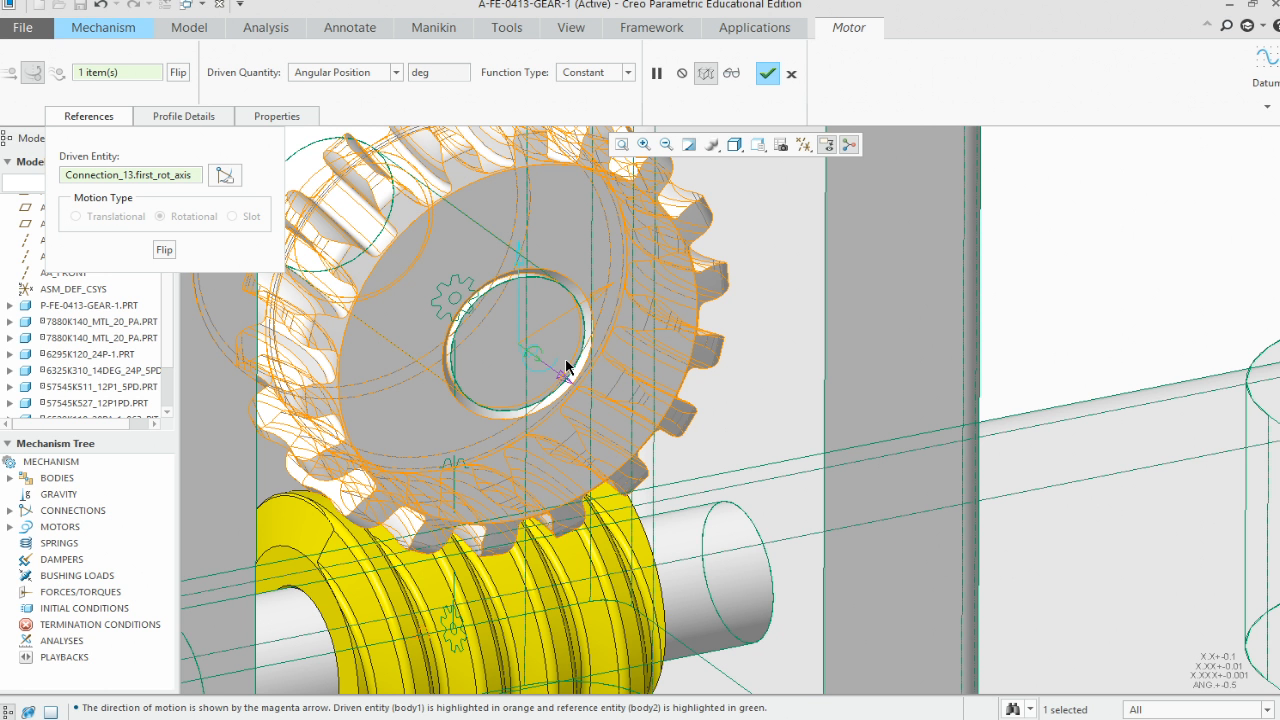
scroll(666, 391, "down", 3)
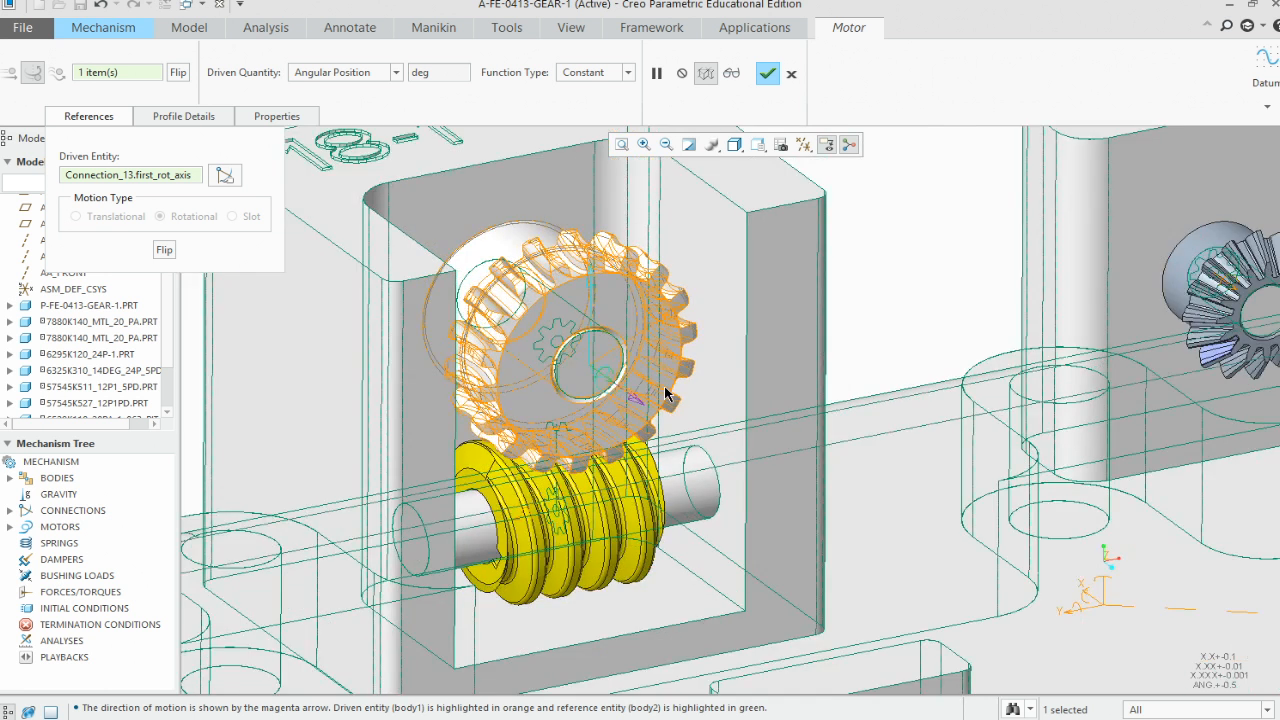
scroll(668, 396, "up", 3)
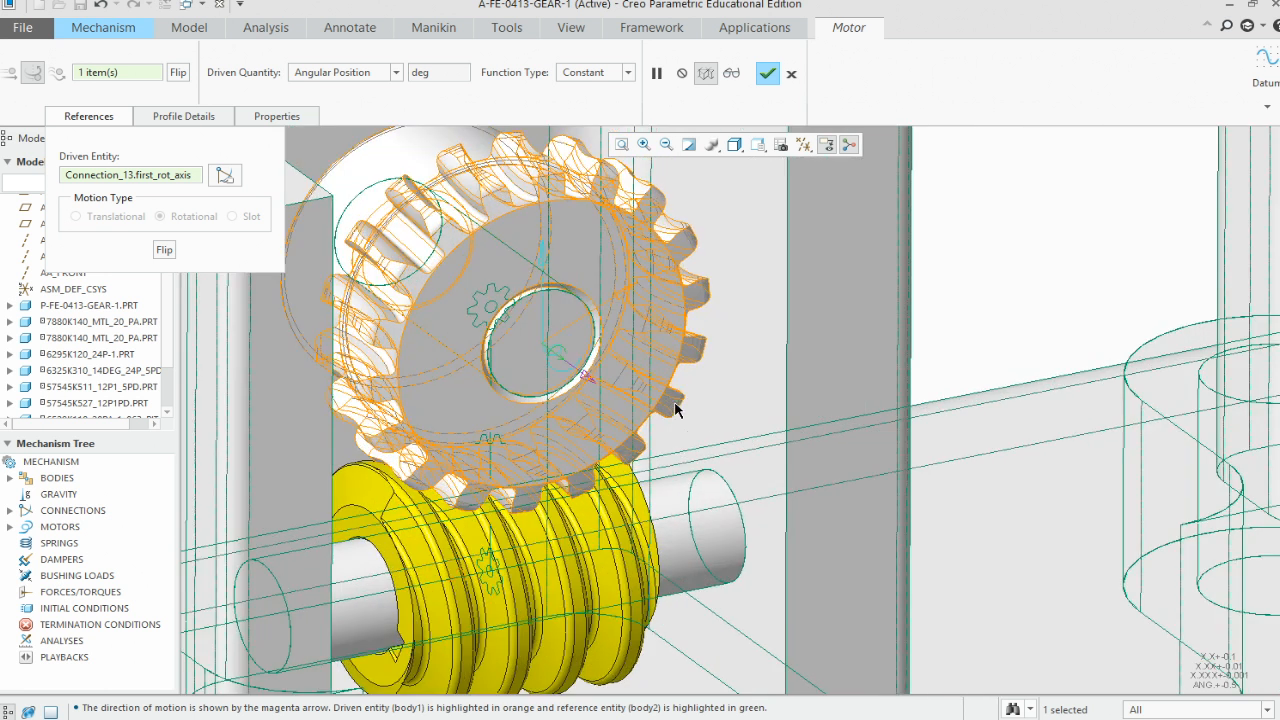
right_click(112, 178)
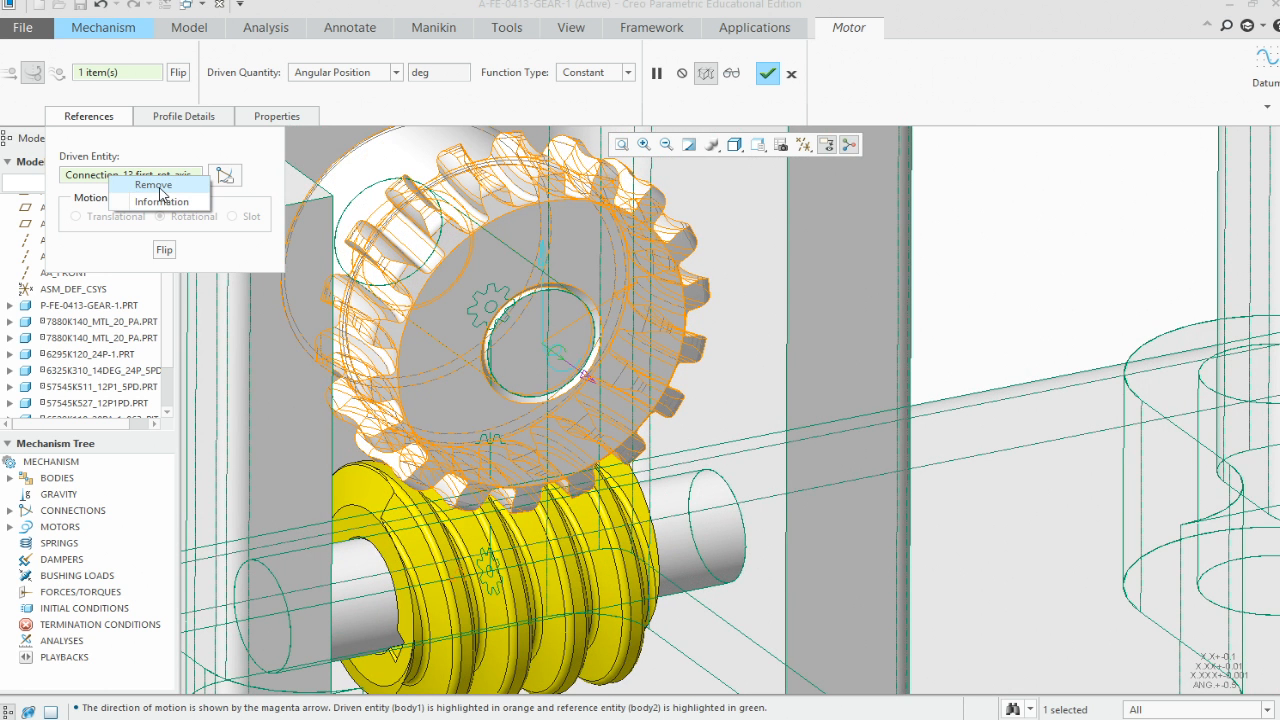
left_click(156, 186)
- Set the yellow worm's rotation axis as the servo motor's driven entity
scroll(573, 405, "down", 5)
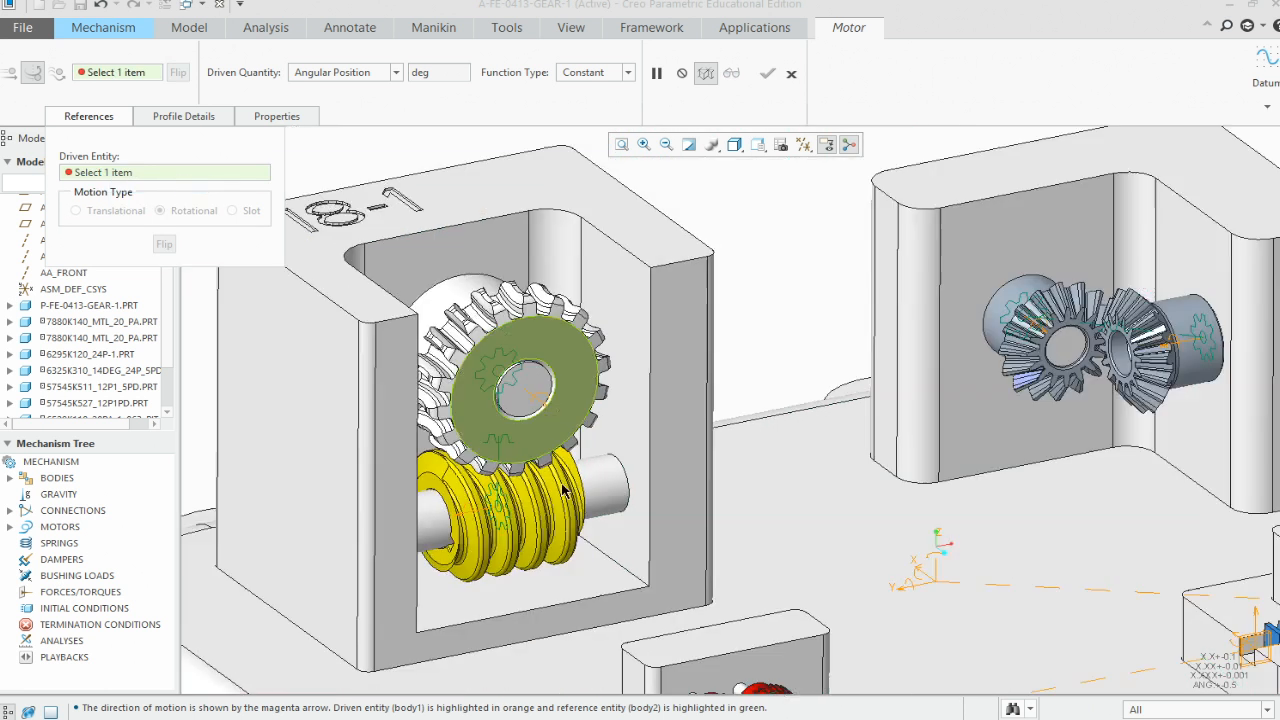
scroll(437, 500, "up", 5)
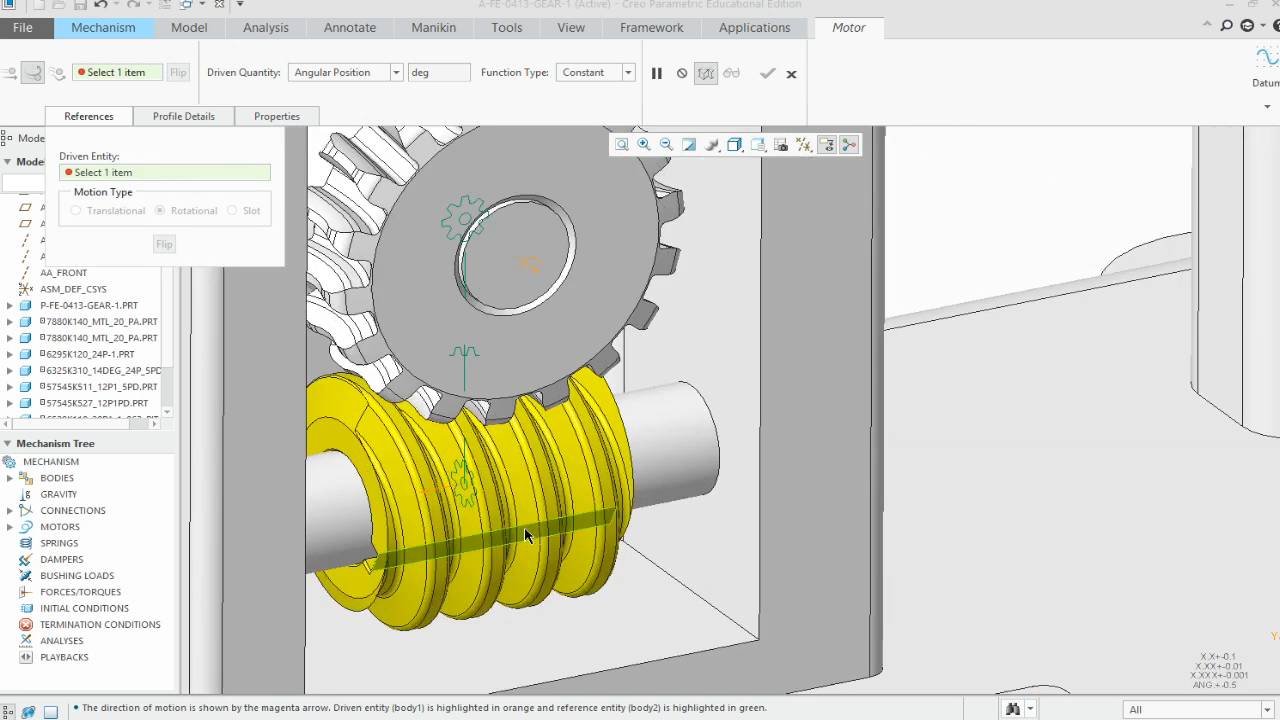
left_click(435, 498)
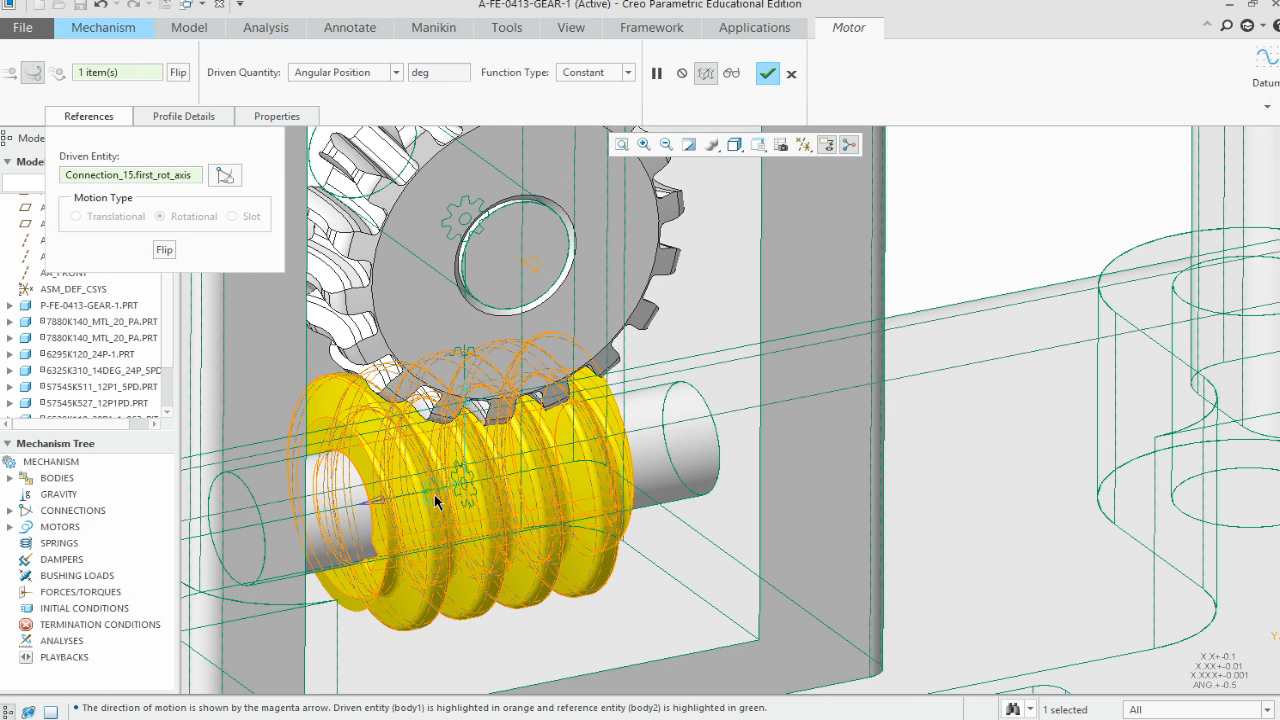
scroll(437, 500, "down", 2)
scroll(493, 540, "up", 3)
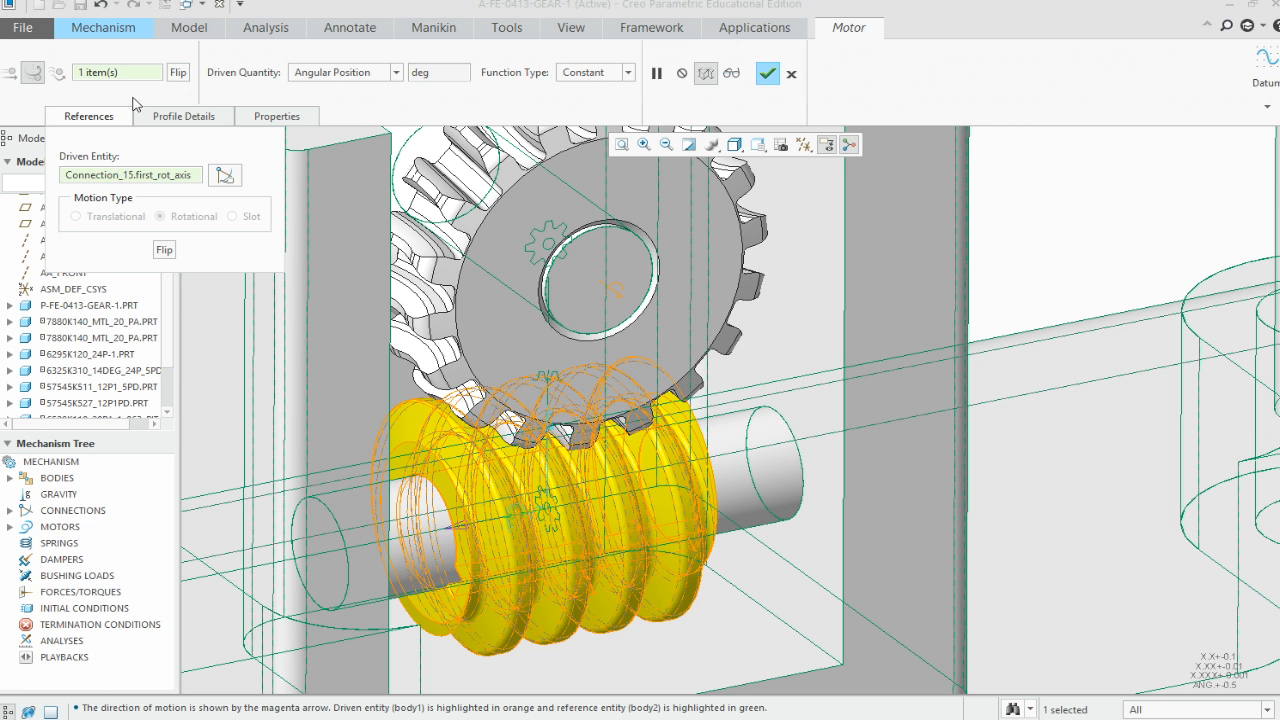
- Set the worm motor's driven quantity to Angular Velocity and keep the function type Constant
left_click(189, 119)
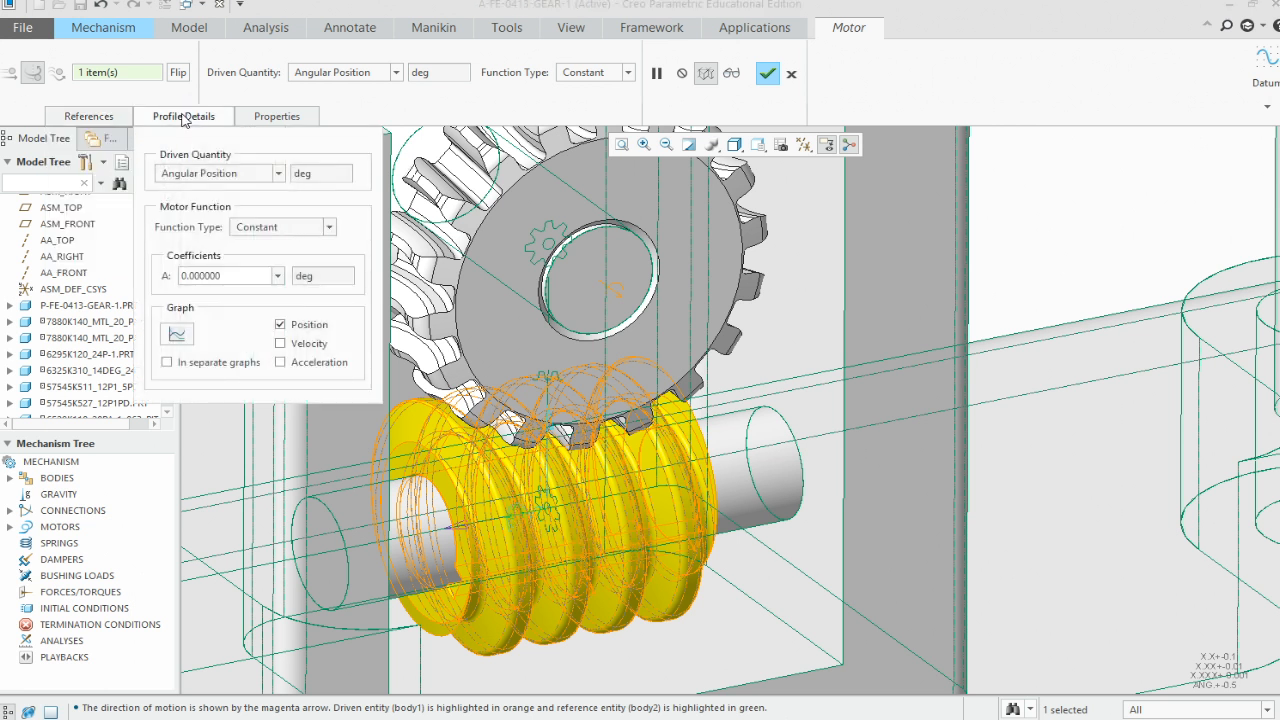
left_click(220, 175)
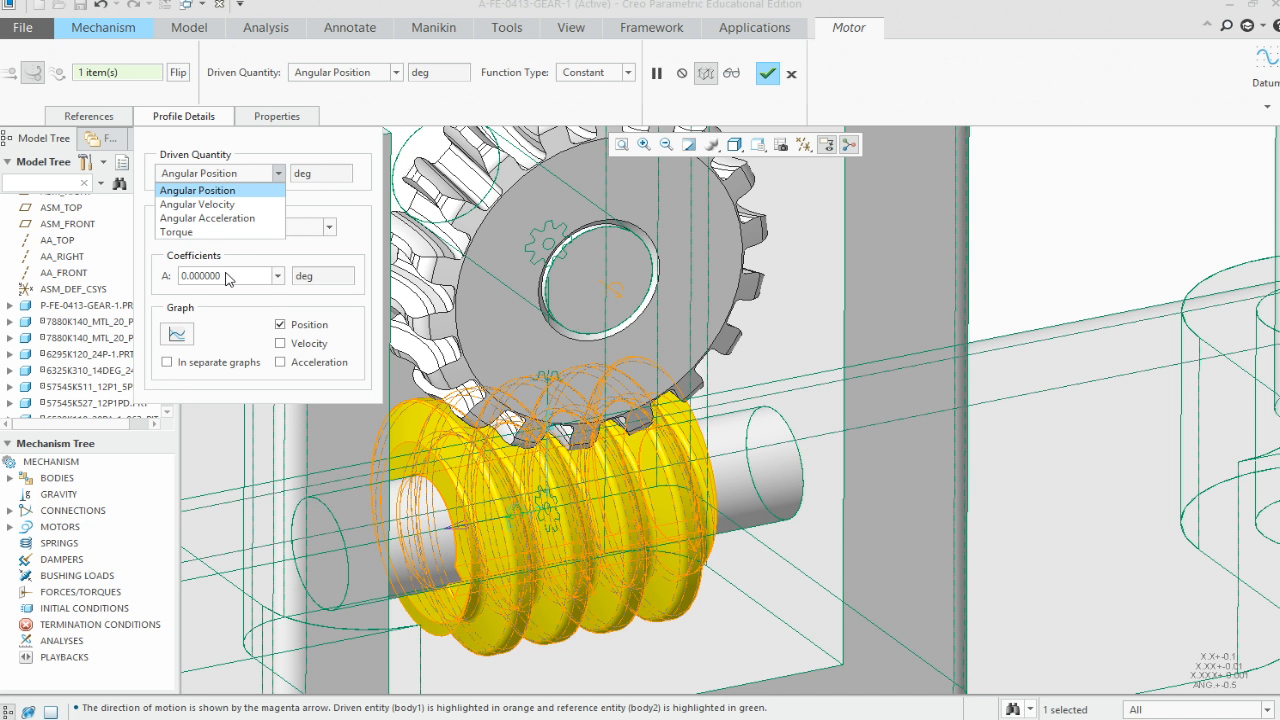
left_click(198, 206)
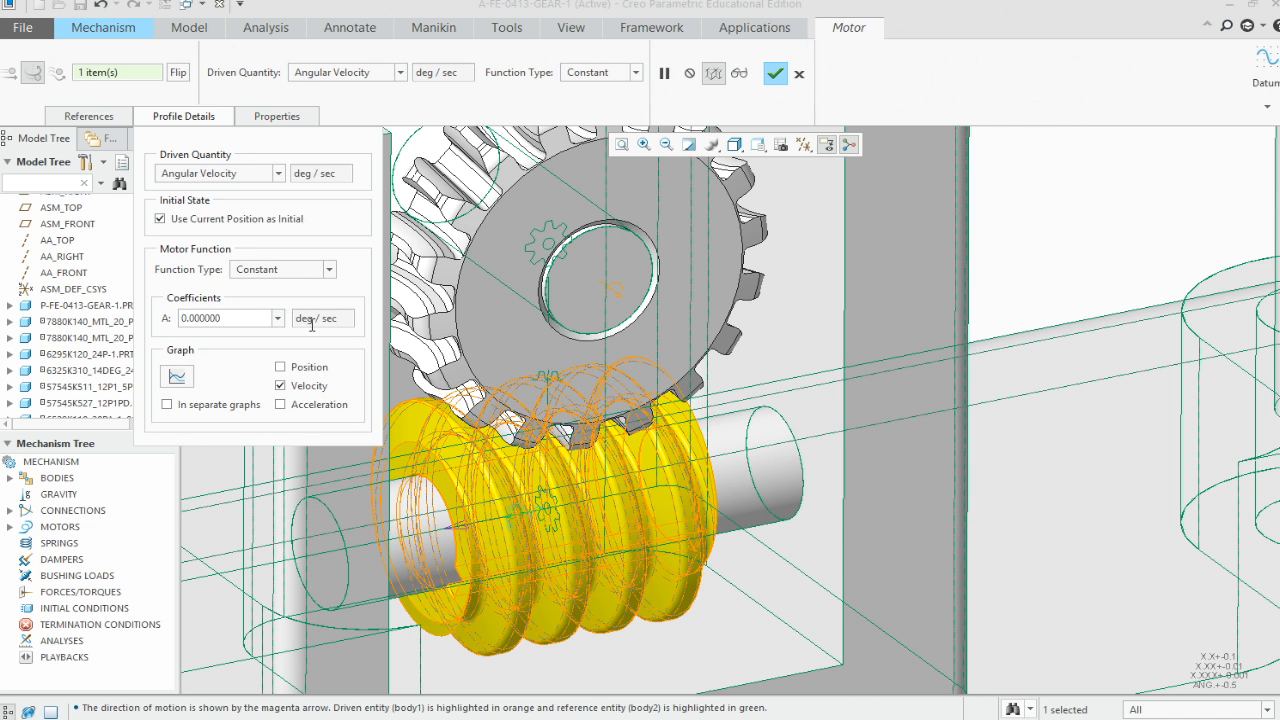
left_click(290, 272)
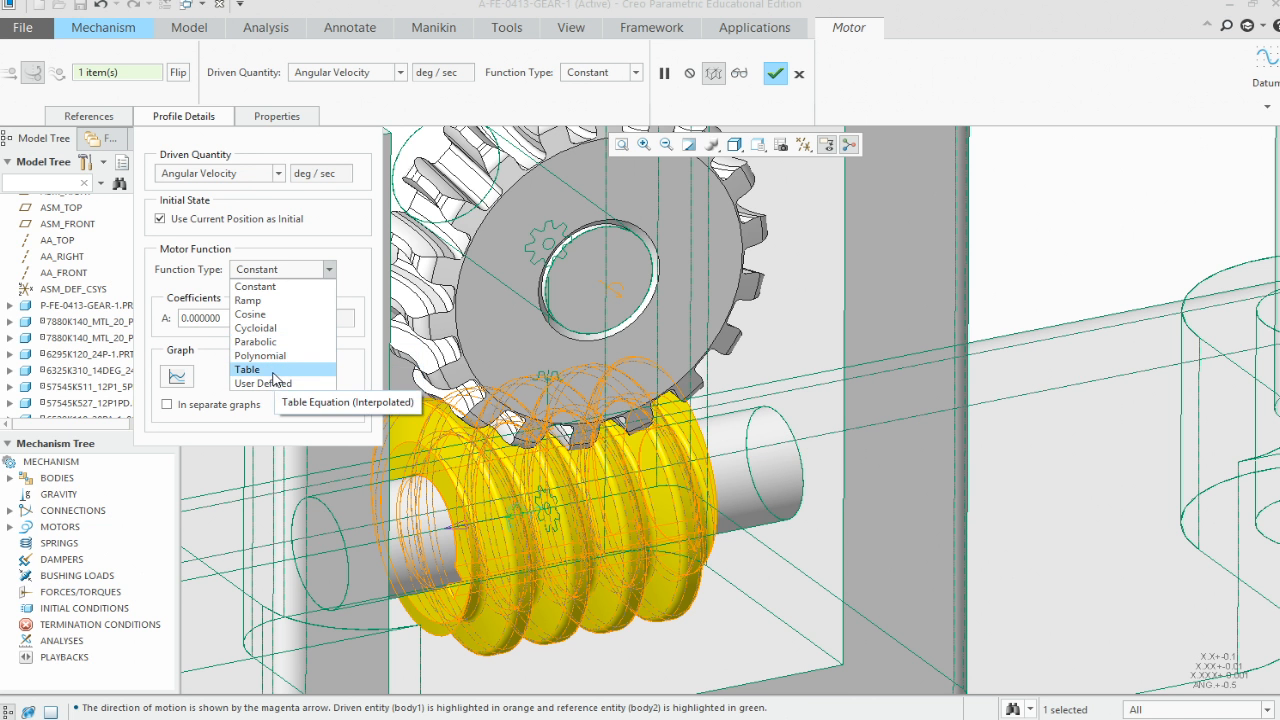
left_click(190, 345)
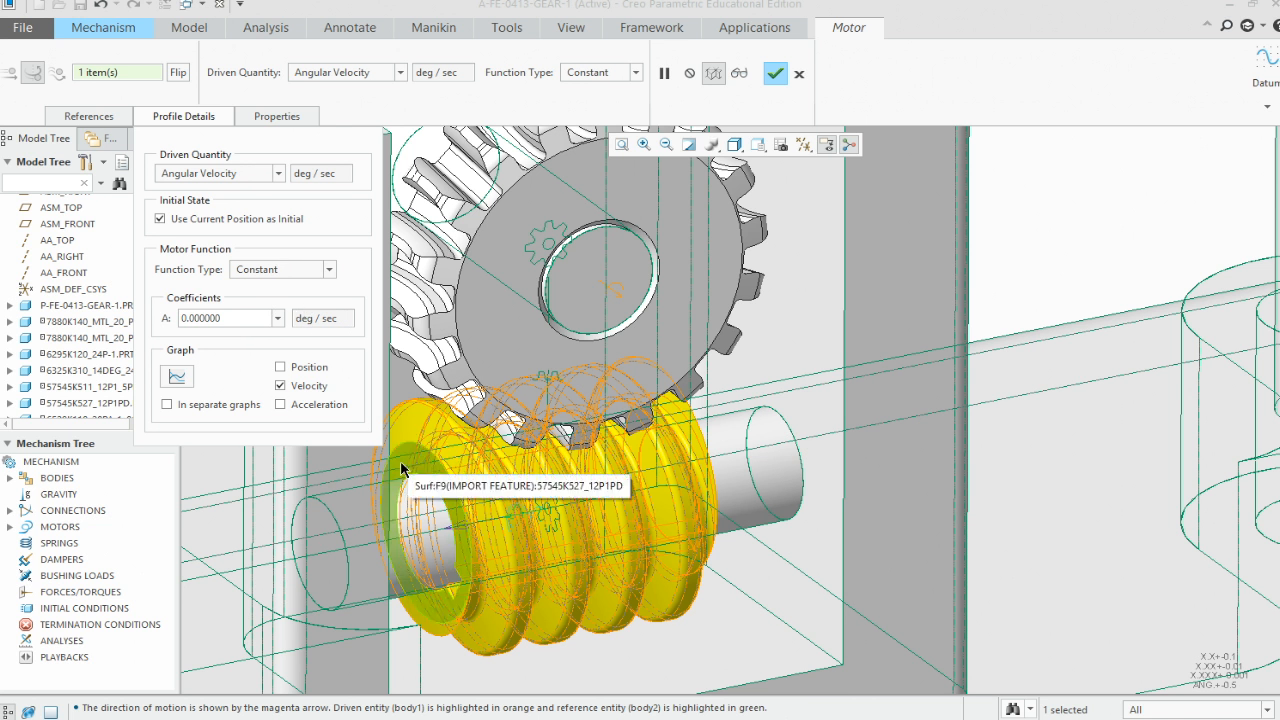
- Set the worm motor's coefficient A to 360 deg/sec
left_click(226, 319)
left_click(226, 319)
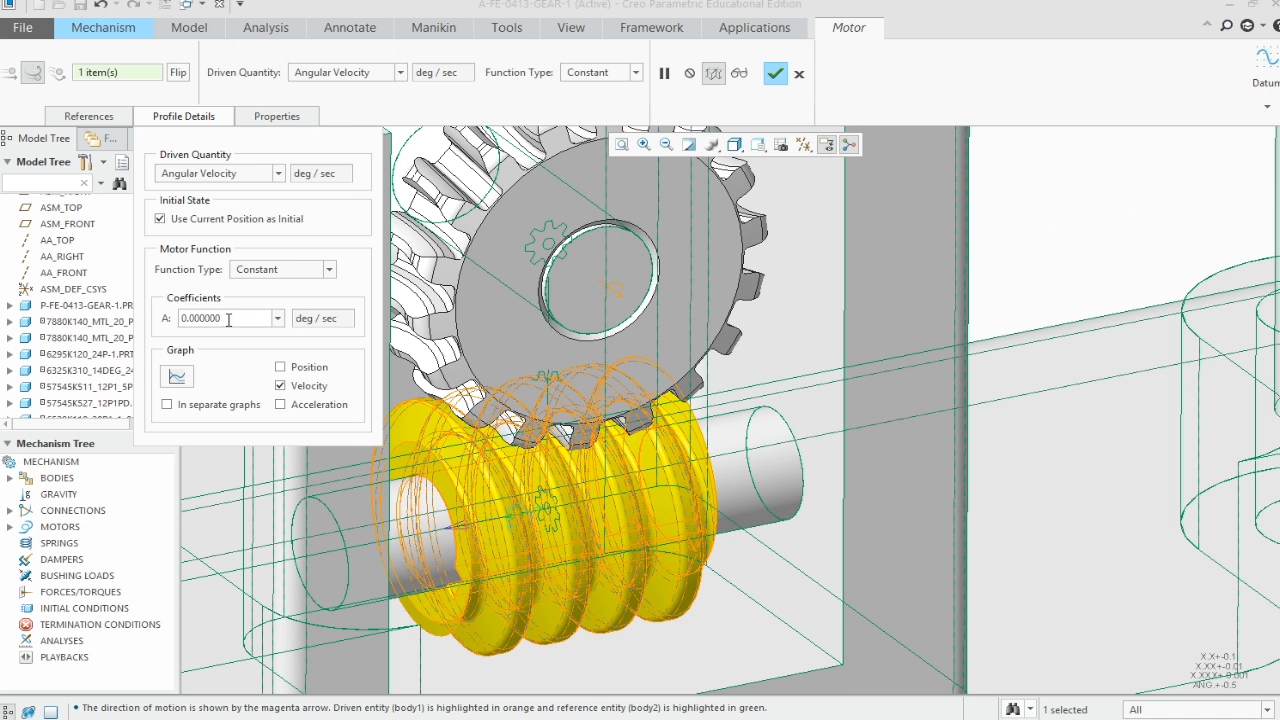
double_click(232, 318)
type("360")
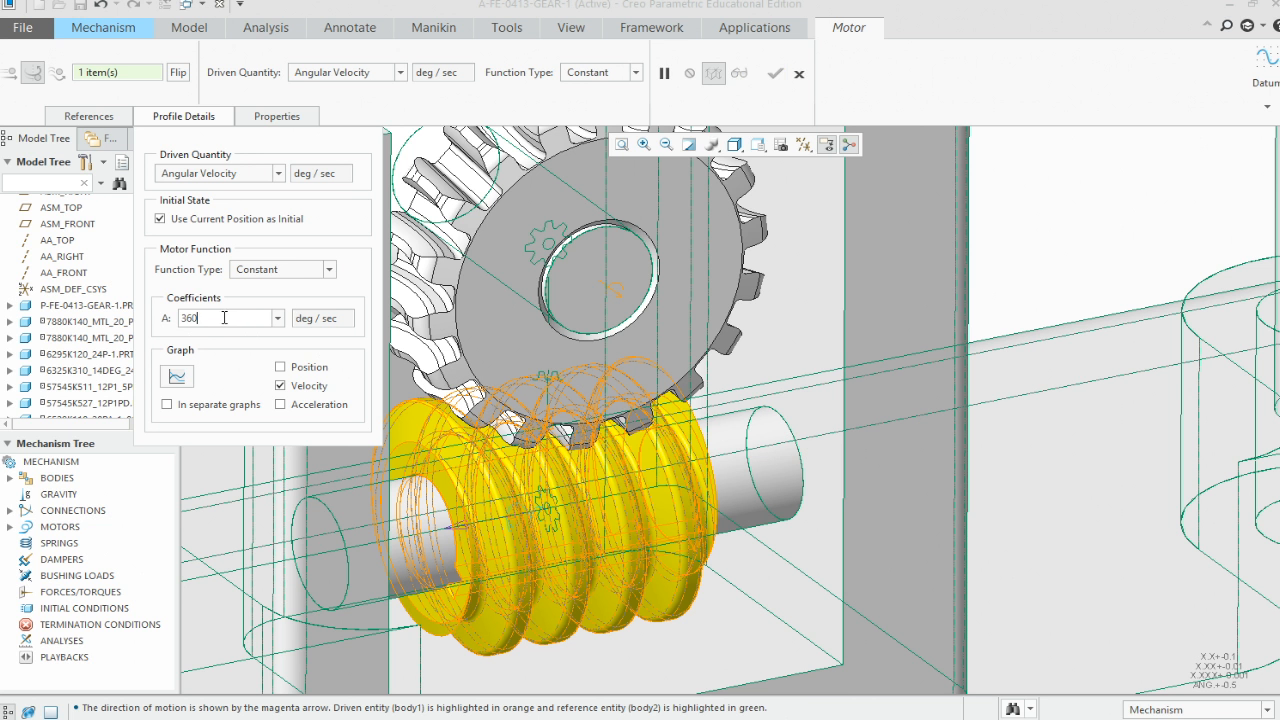
- Set the worm motor's coefficient A to 700 deg/sec and complete the motor with the name Motor_1
left_click_drag(219, 318, 174, 320)
type("700")
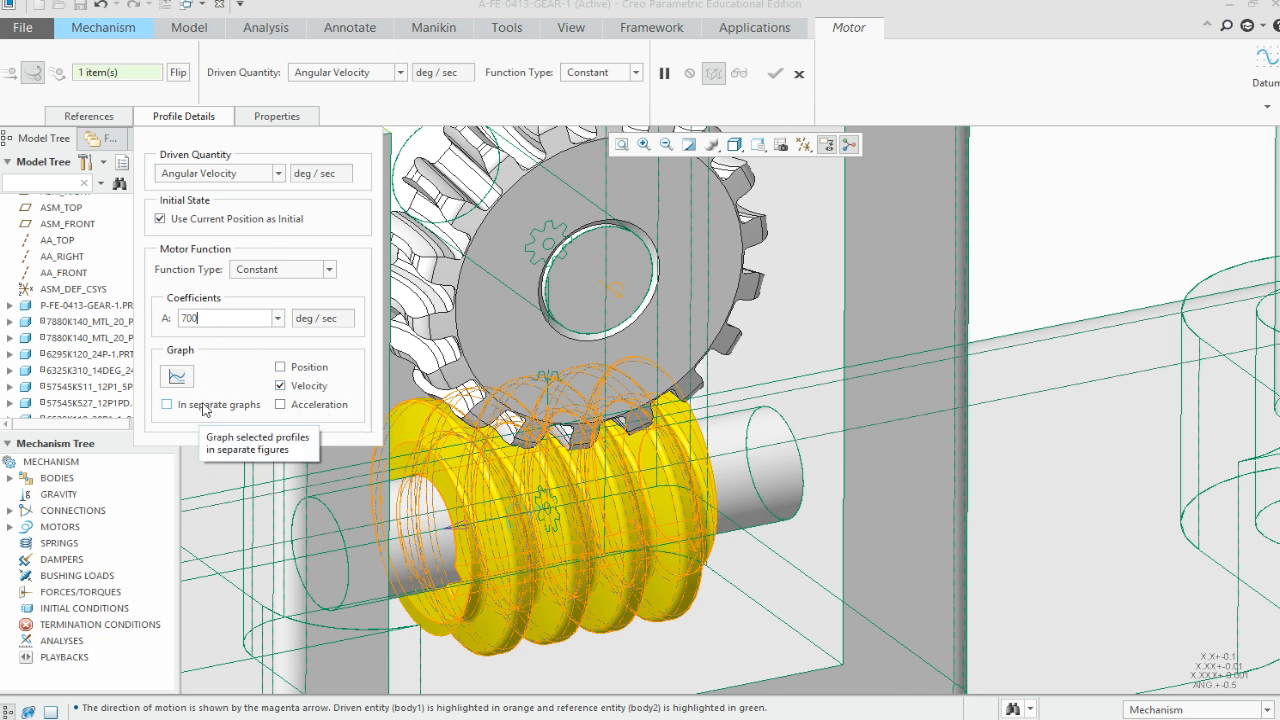
left_click(276, 118)
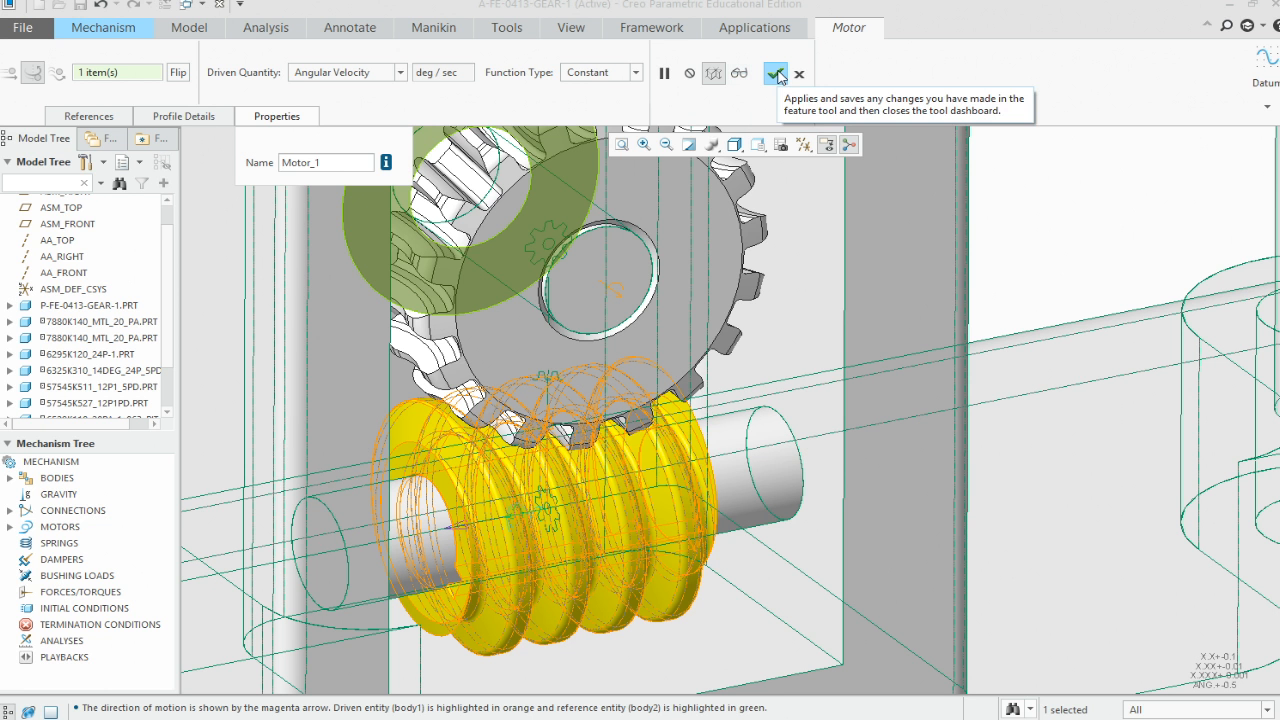
left_click(777, 75)
- Start a second servo motor driven by the rotation axis of the right-hand bevel gear
scroll(360, 383, "down", 5)
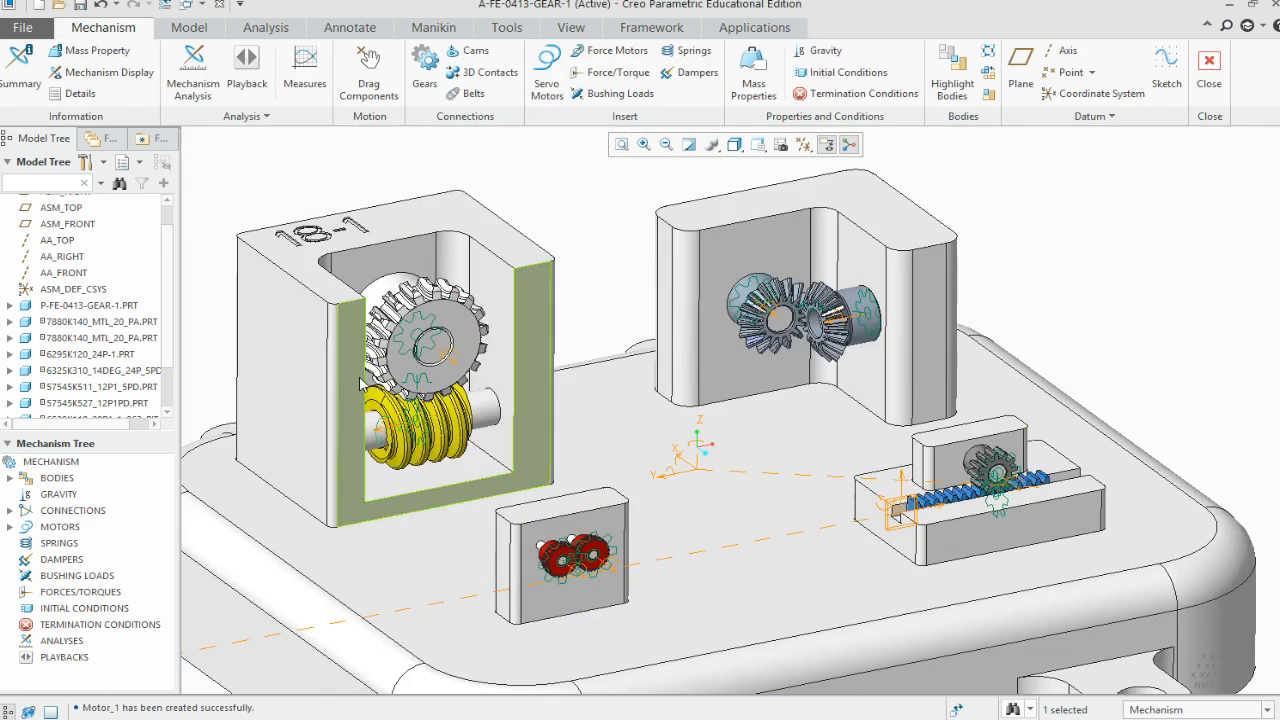
scroll(353, 375, "up", 2)
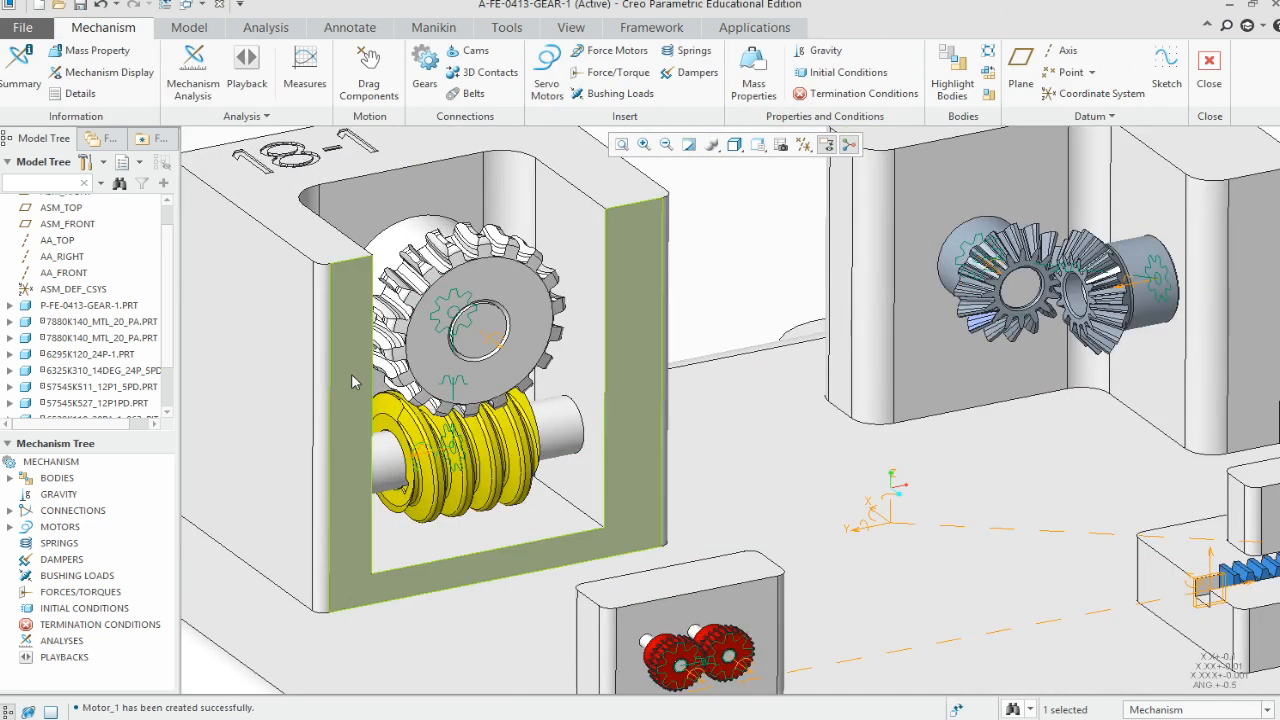
scroll(360, 390, "down", 4)
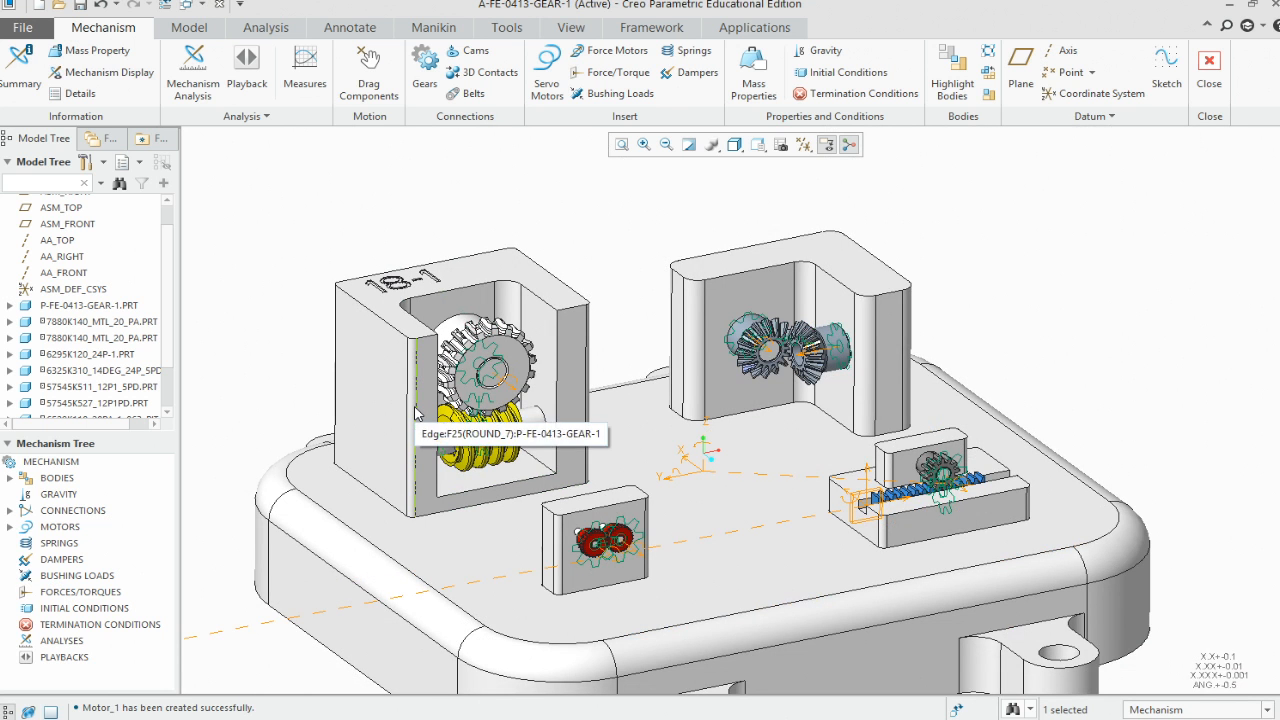
scroll(806, 352, "up", 5)
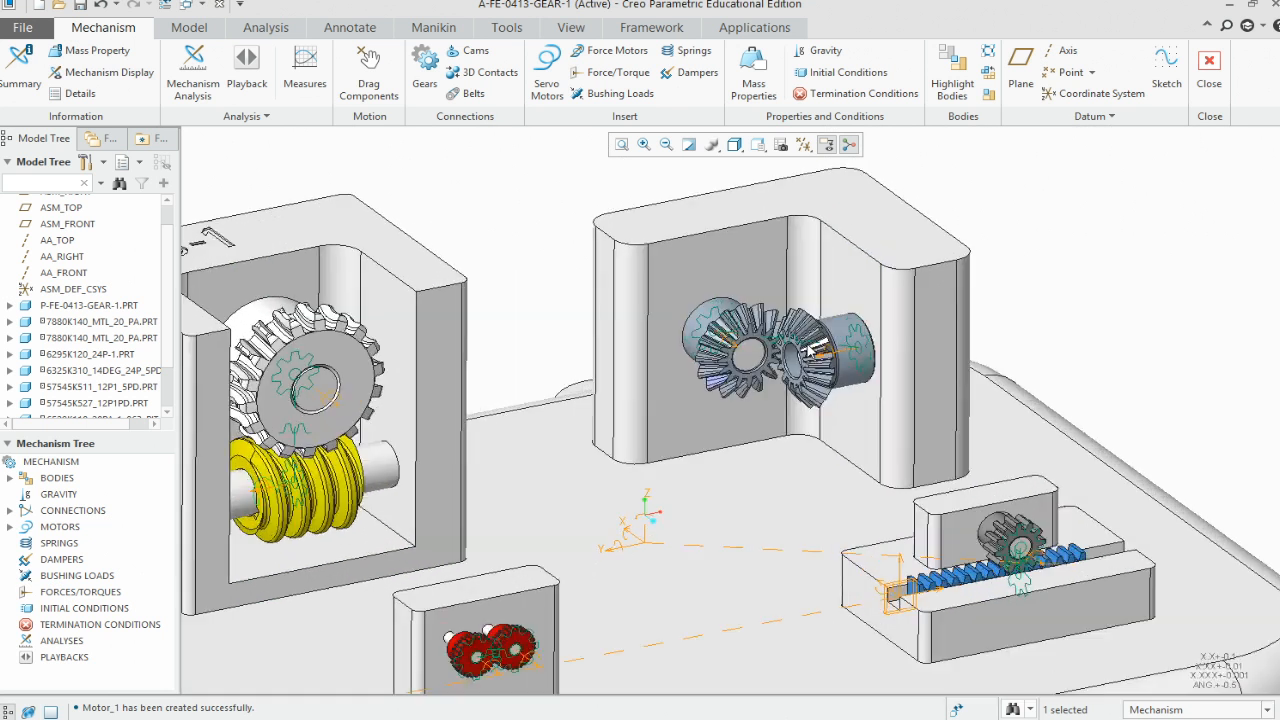
scroll(806, 352, "up", 4)
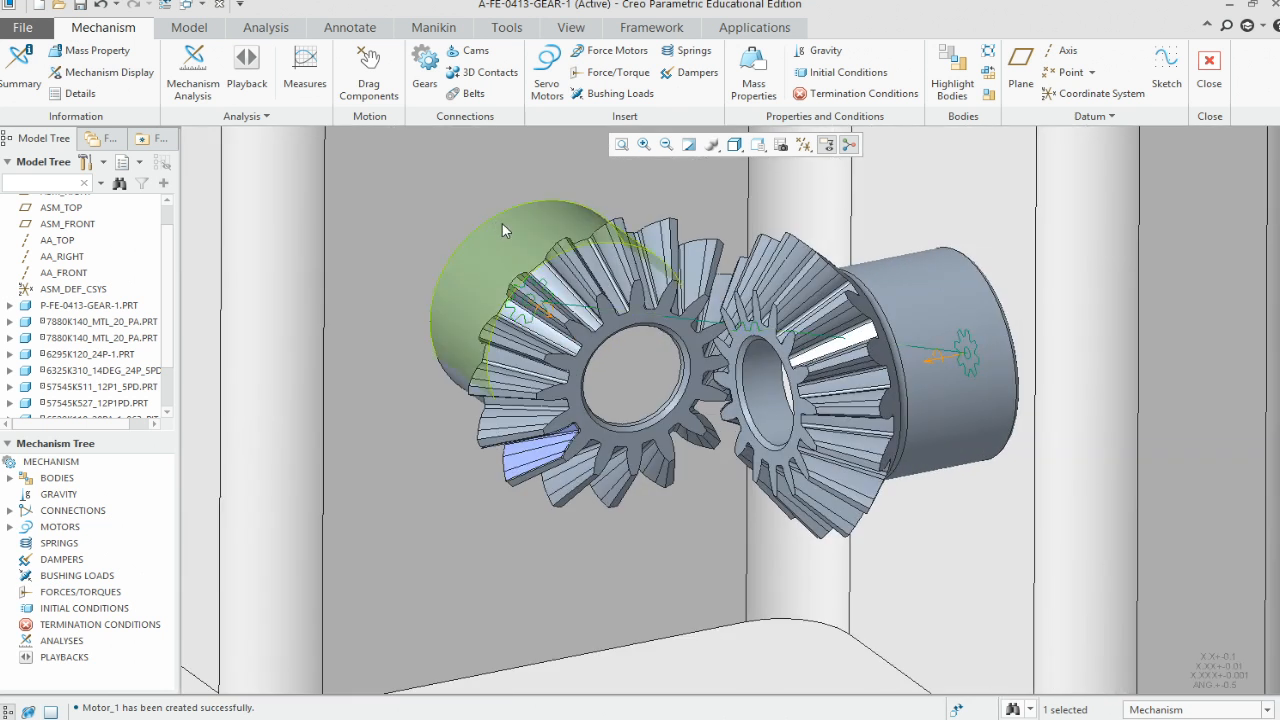
left_click(556, 70)
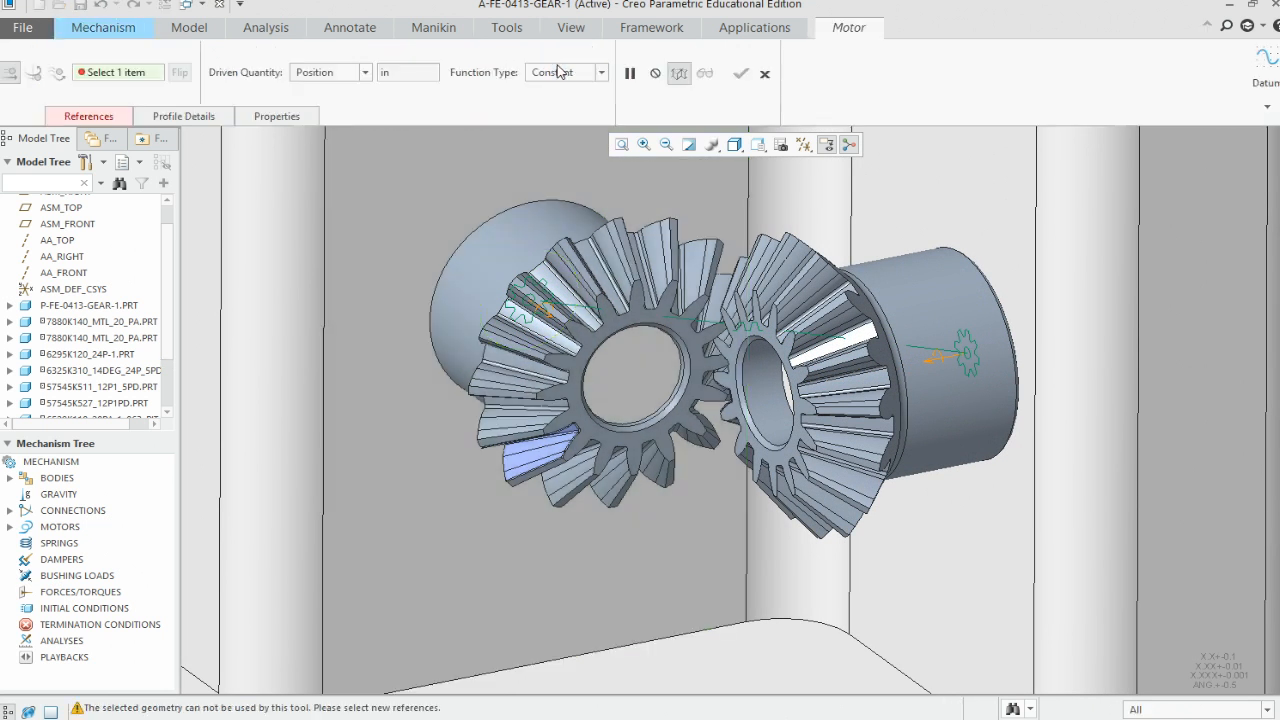
left_click(945, 357)
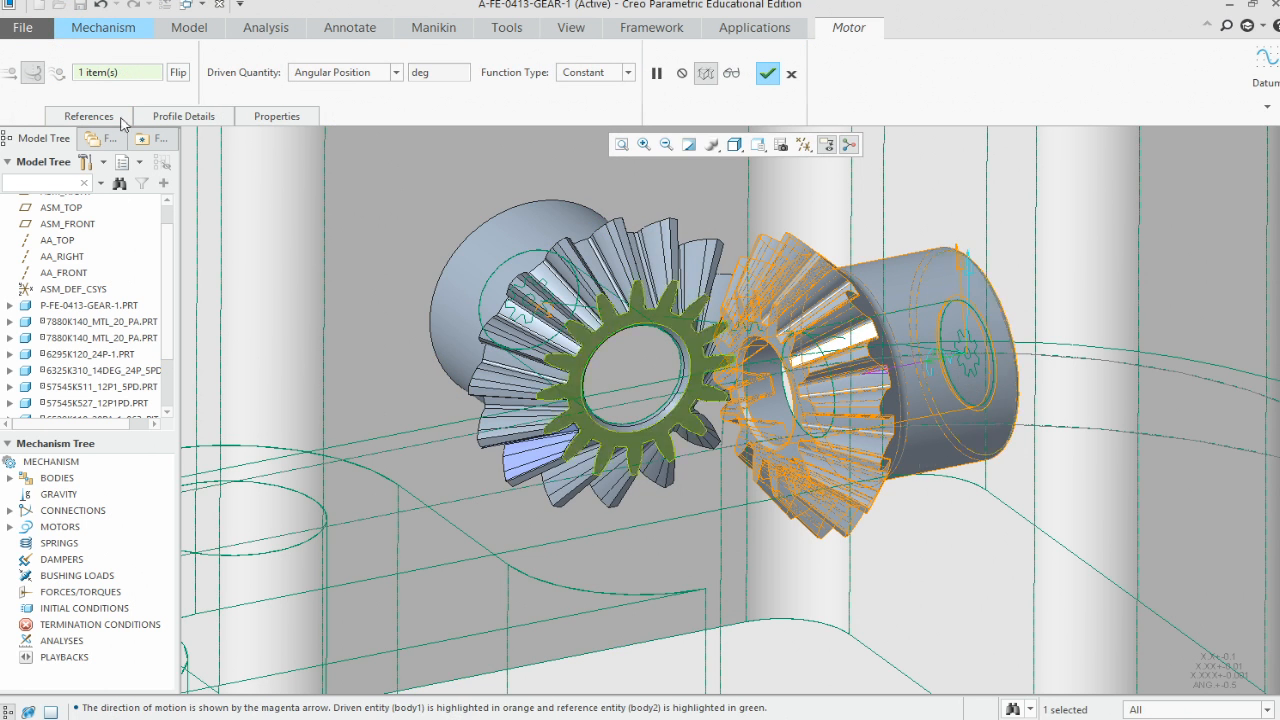
- Set the bevel gear motor to Angular Velocity with a constant coefficient A of 700 deg/sec, and open its name properties
left_click(370, 73)
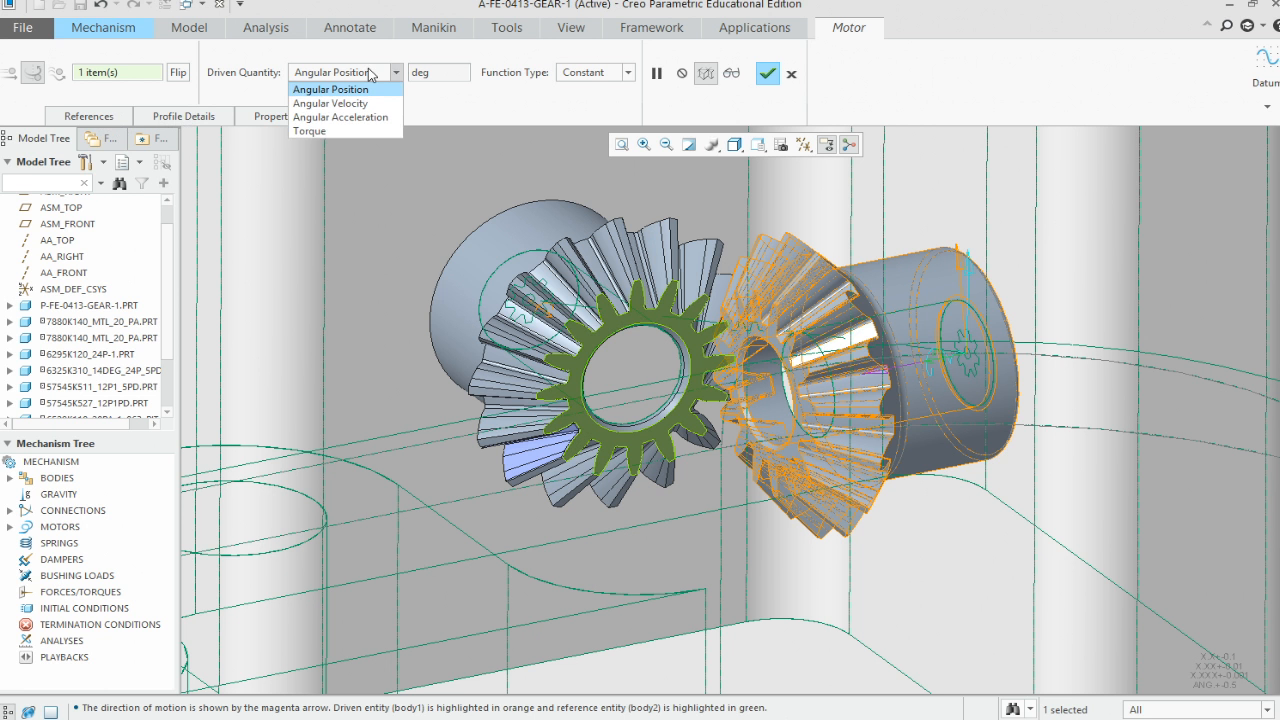
left_click(340, 99)
left_click(206, 117)
double_click(197, 319)
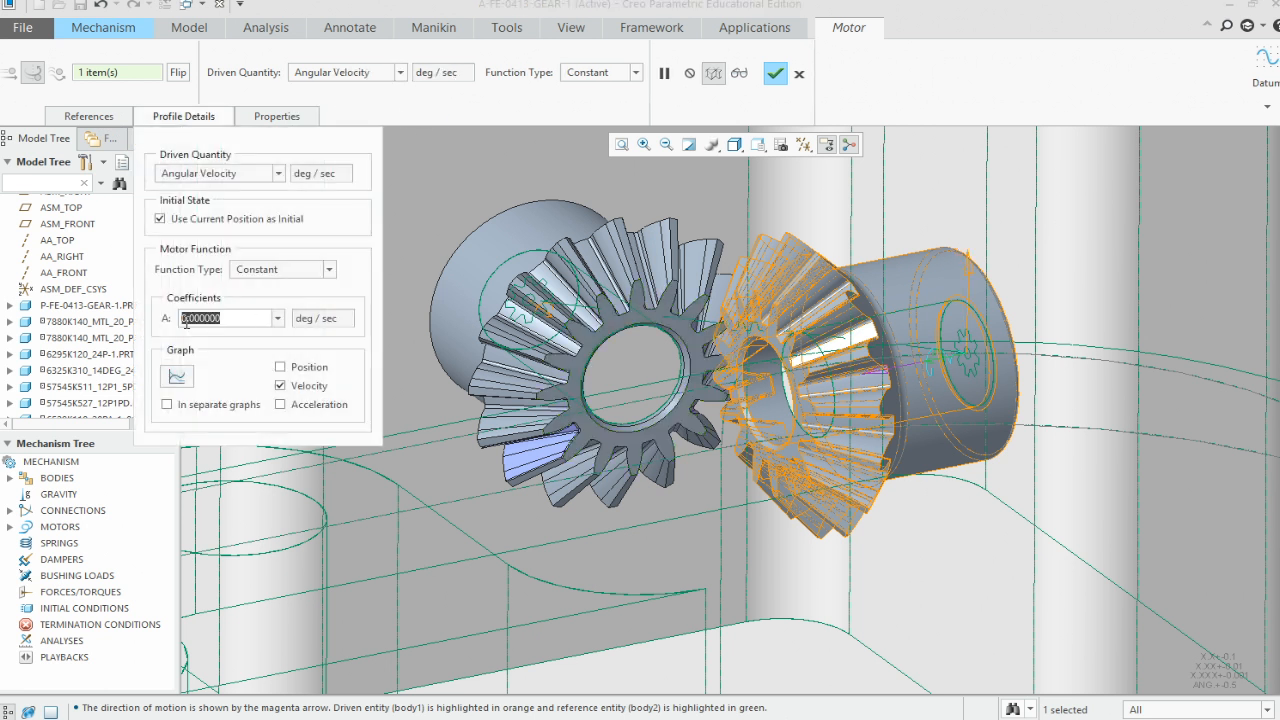
type("700")
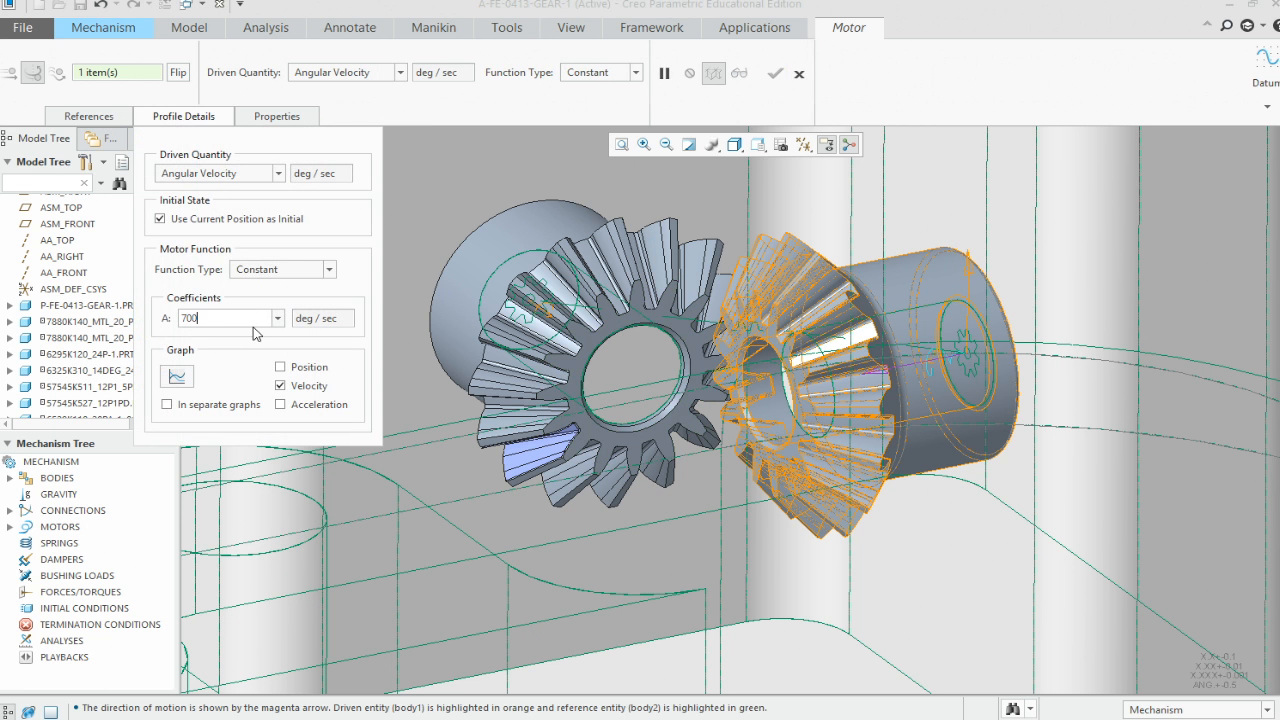
left_click(290, 117)
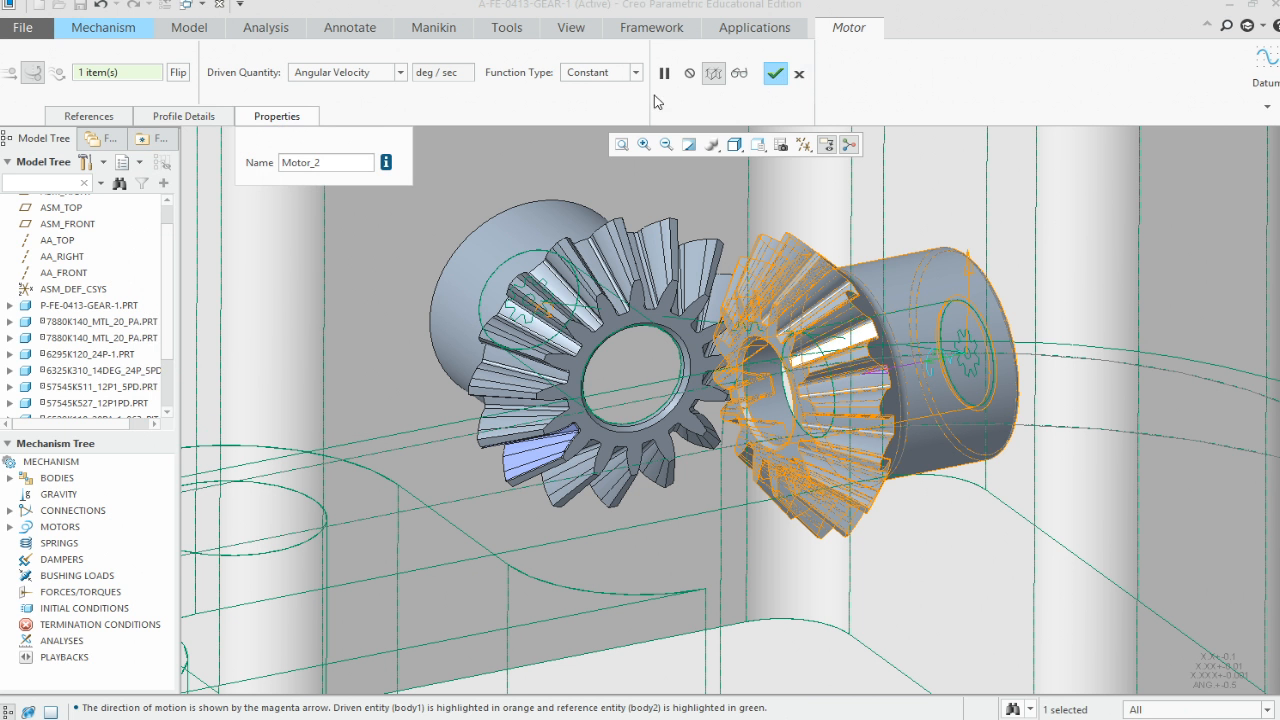
- Check the bevel gear motor's profile details and complete the motor
left_click(197, 118)
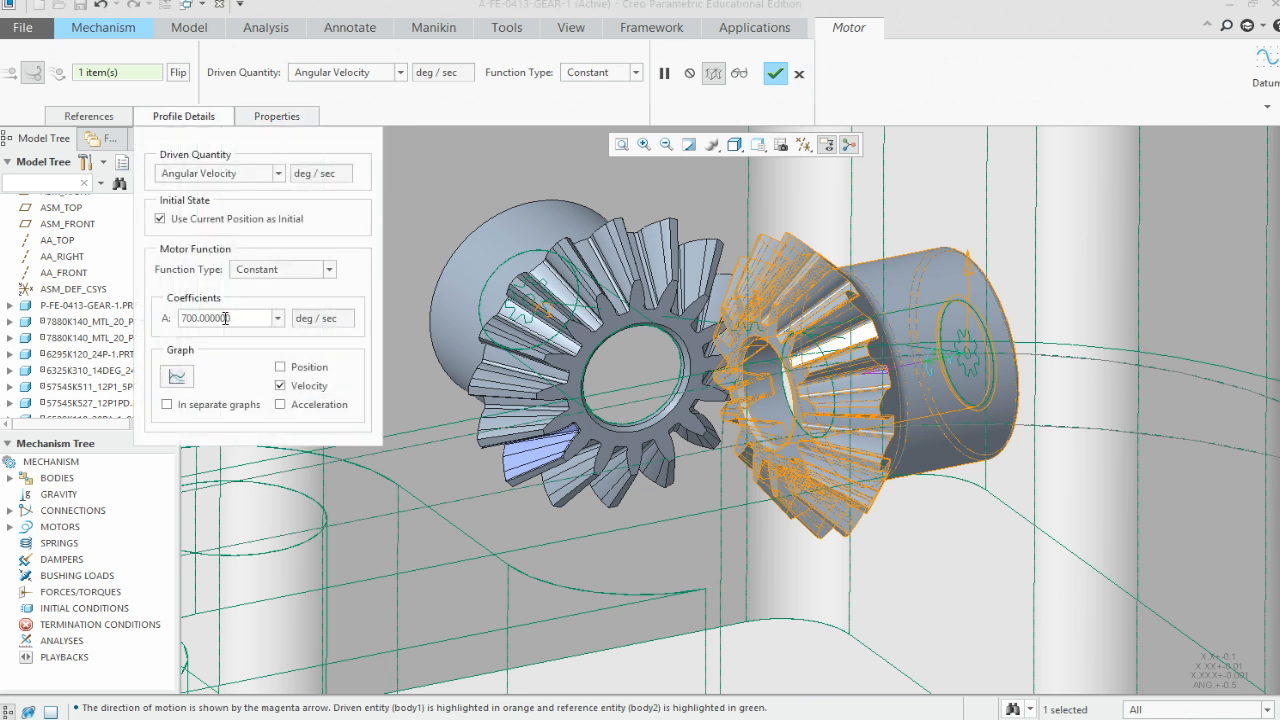
left_click(199, 118)
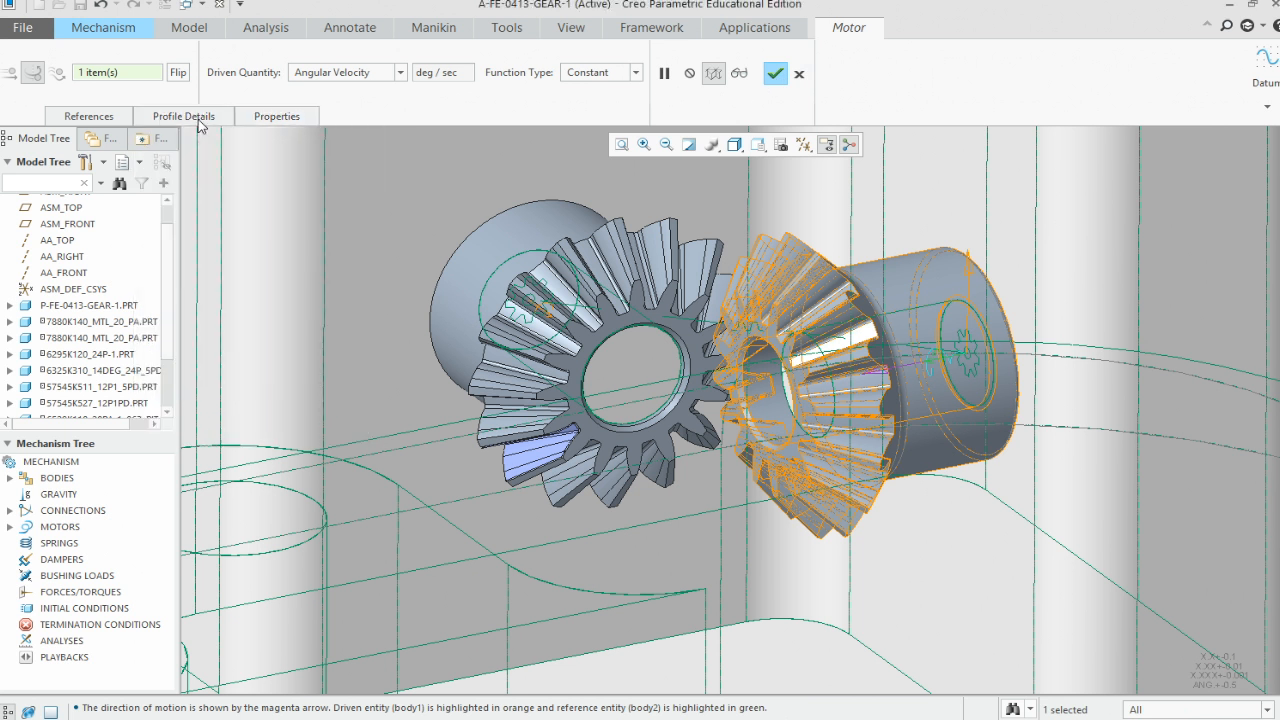
left_click(775, 74)
- Start a third servo motor driven by the rotation axis of the left-hand red spur gear
scroll(636, 360, "down", 5)
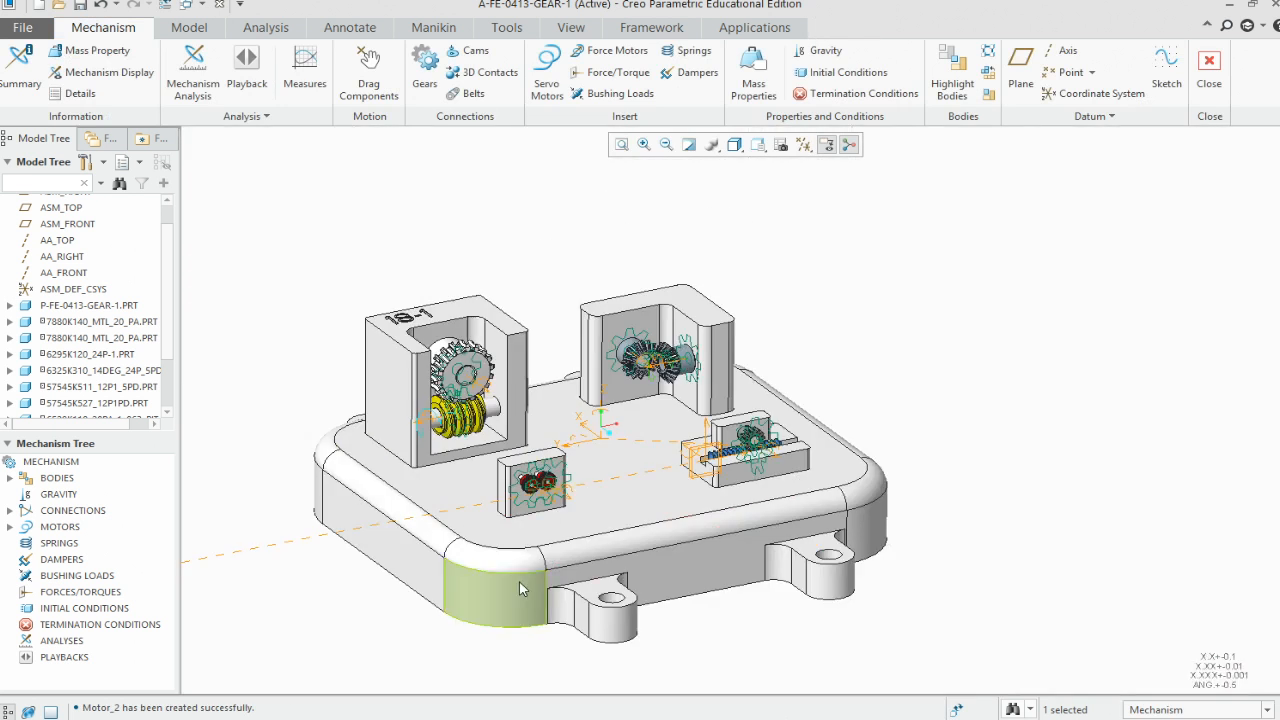
scroll(540, 508, "up", 2)
scroll(540, 508, "up", 6)
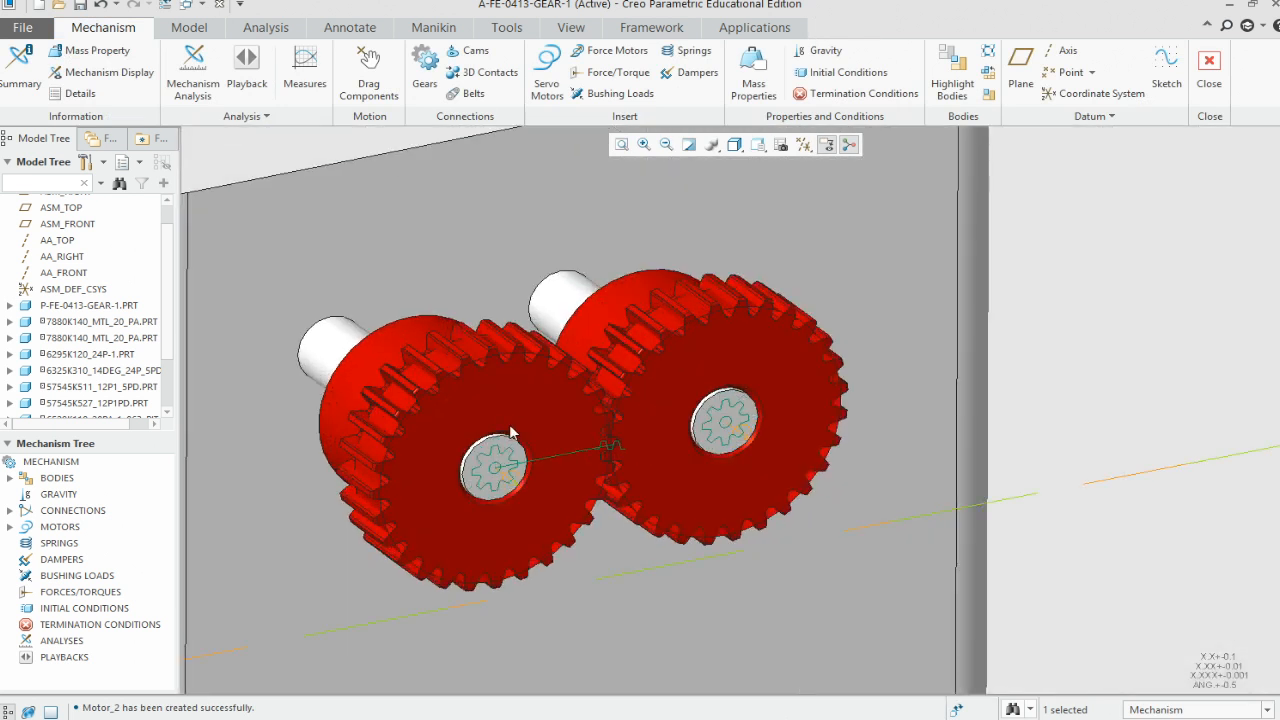
left_click(560, 68)
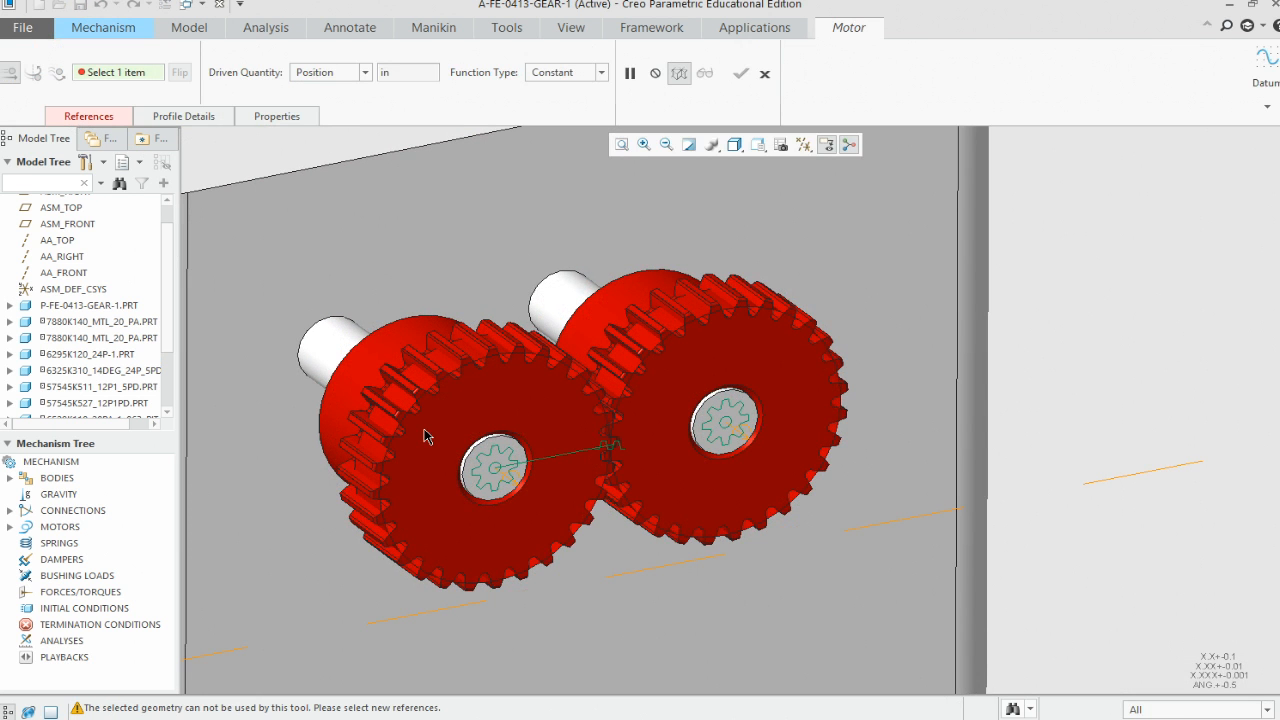
left_click(505, 482)
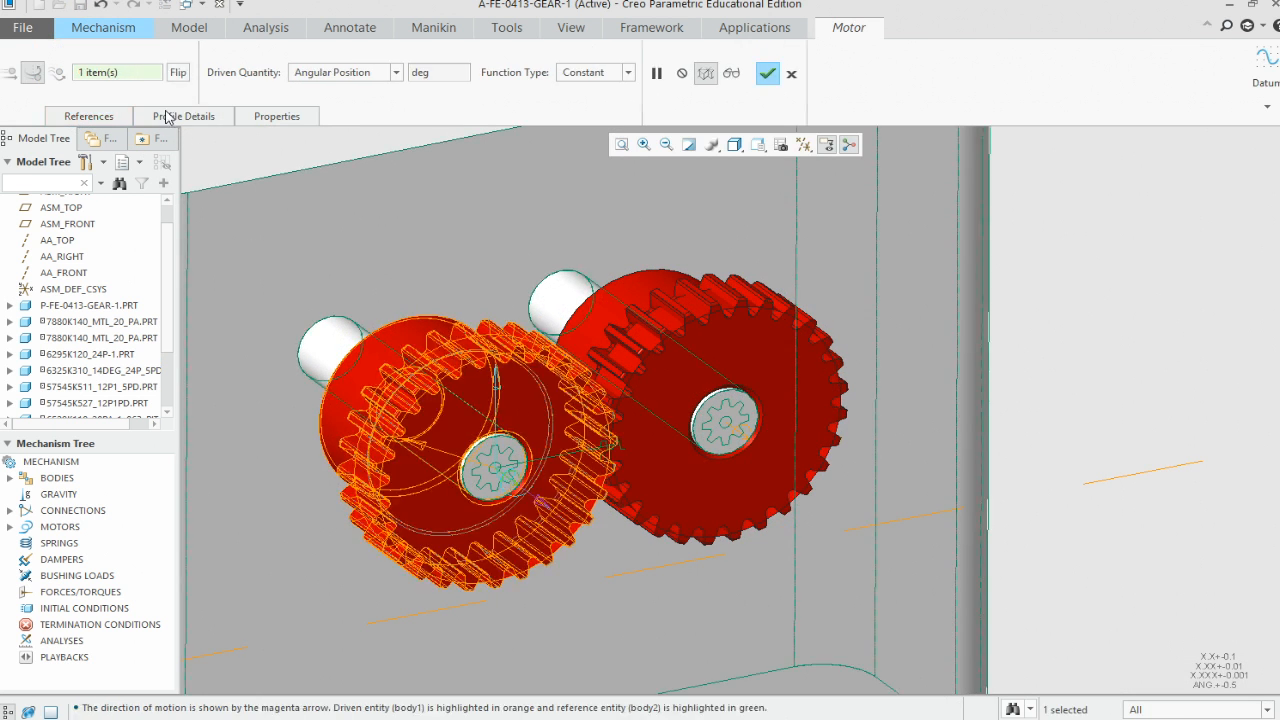
- Set the spur gear motor's driven quantity to Angular Velocity in its profile details
left_click(171, 115)
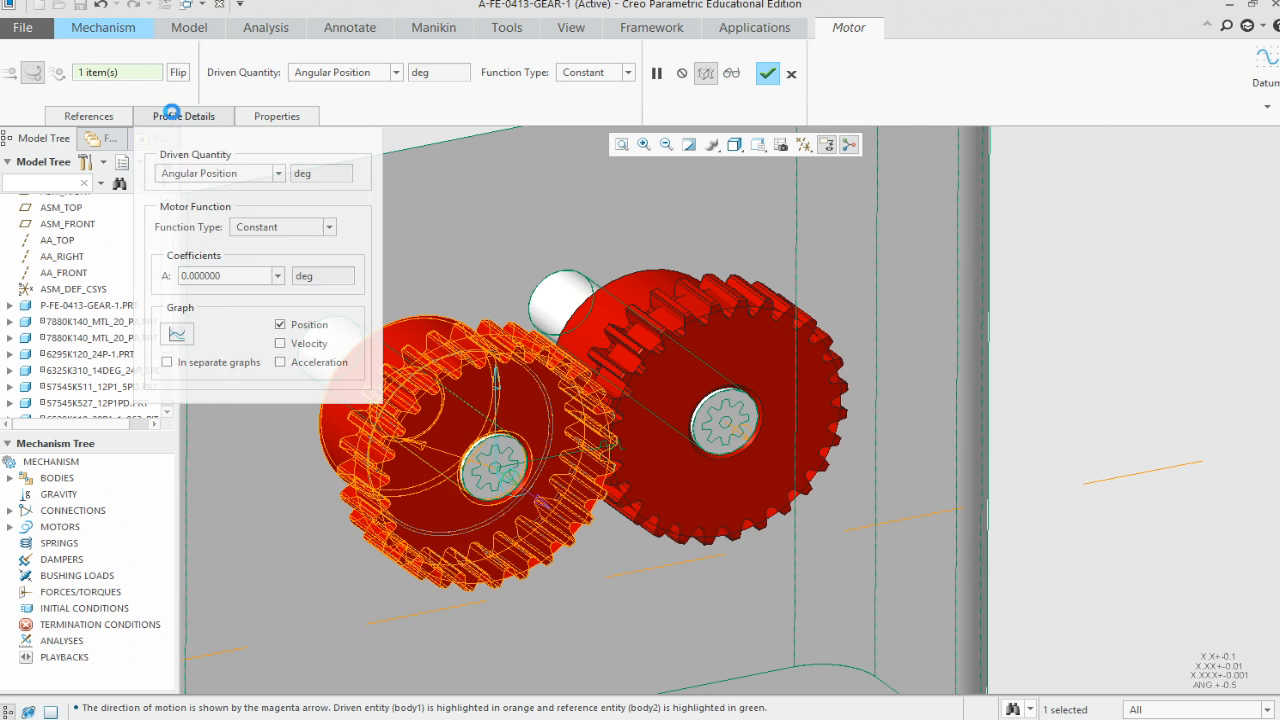
double_click(234, 277)
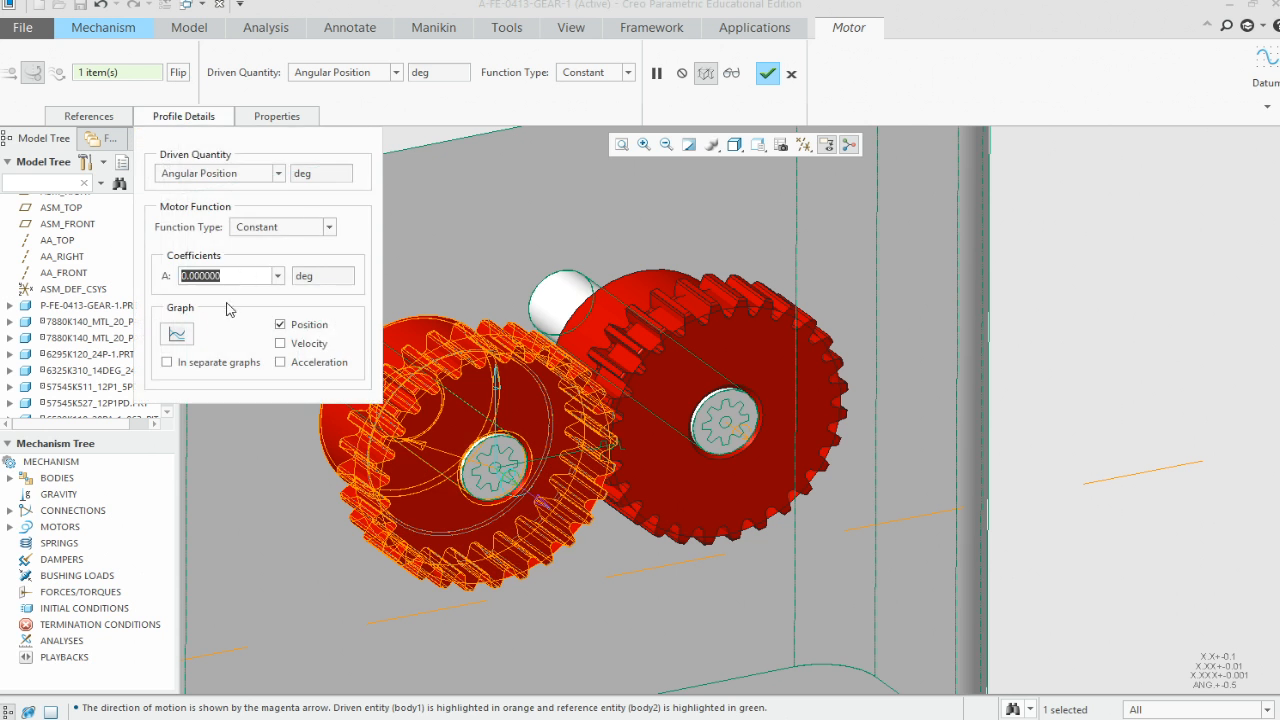
left_click(277, 228)
left_click(277, 228)
left_click(245, 175)
left_click(226, 205)
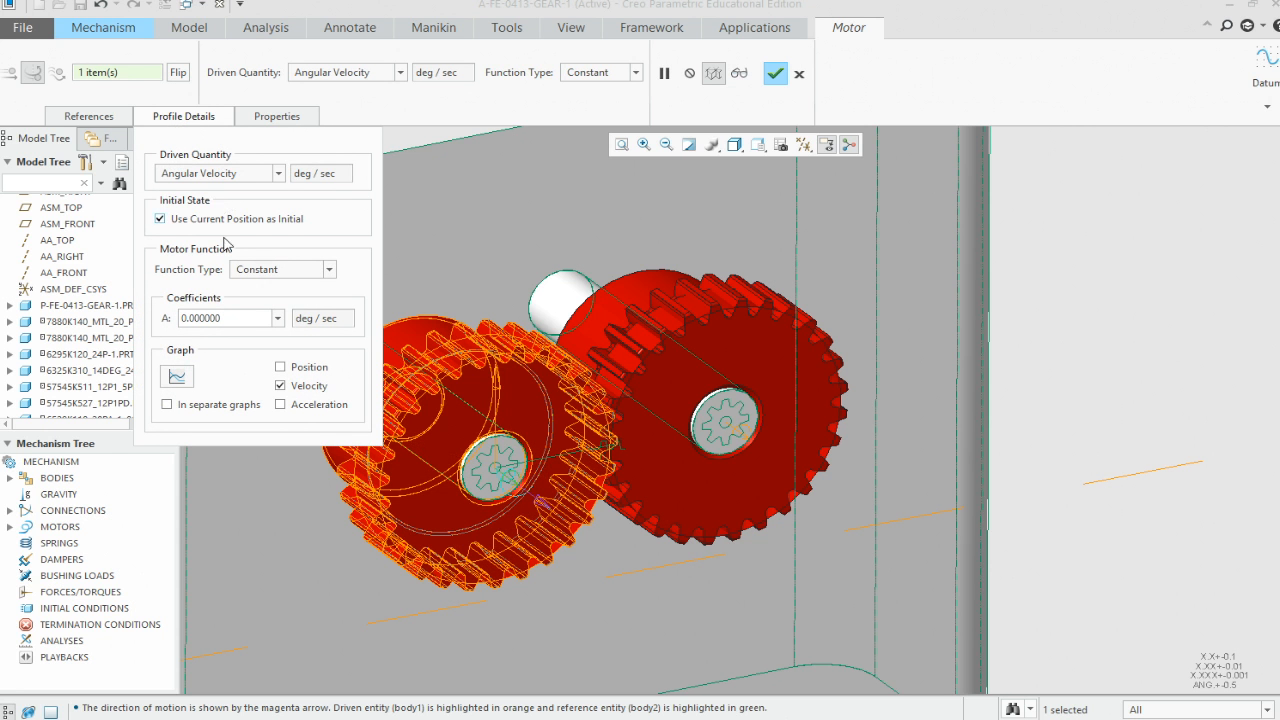
- Set the spur gear motor's coefficient A to 700 deg/sec and complete the motor
double_click(227, 317)
type("700")
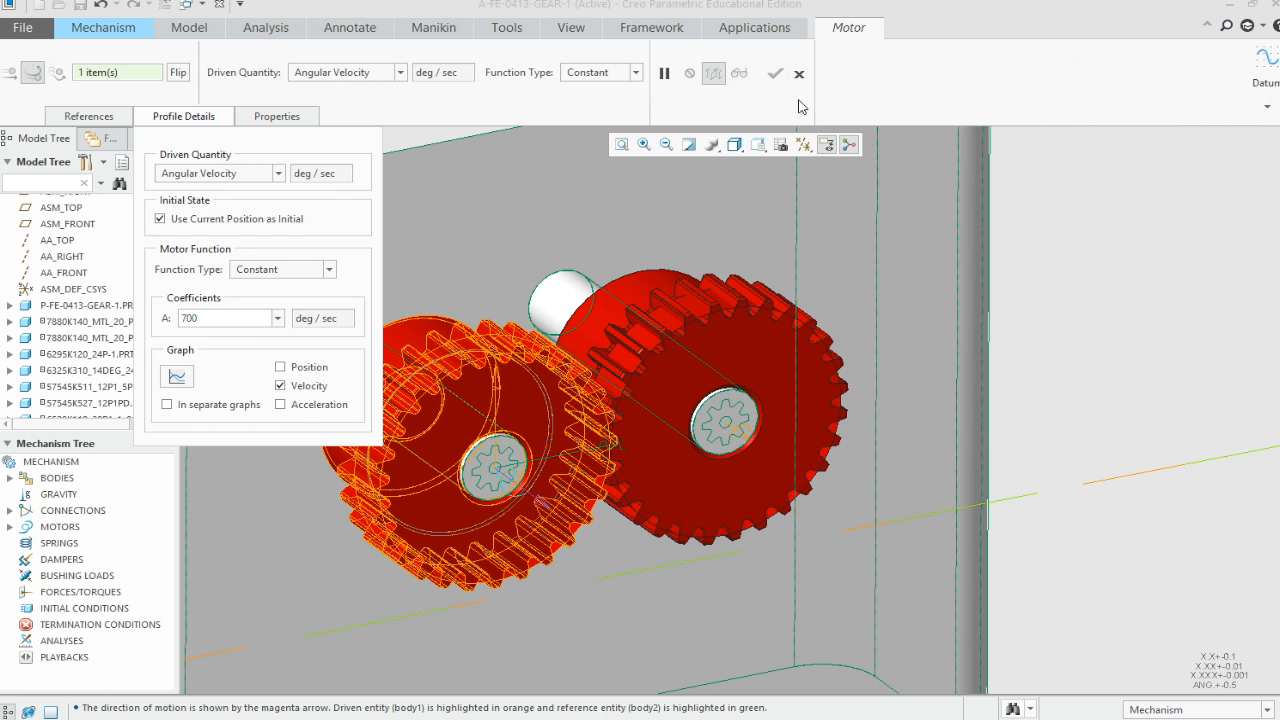
left_click(170, 118)
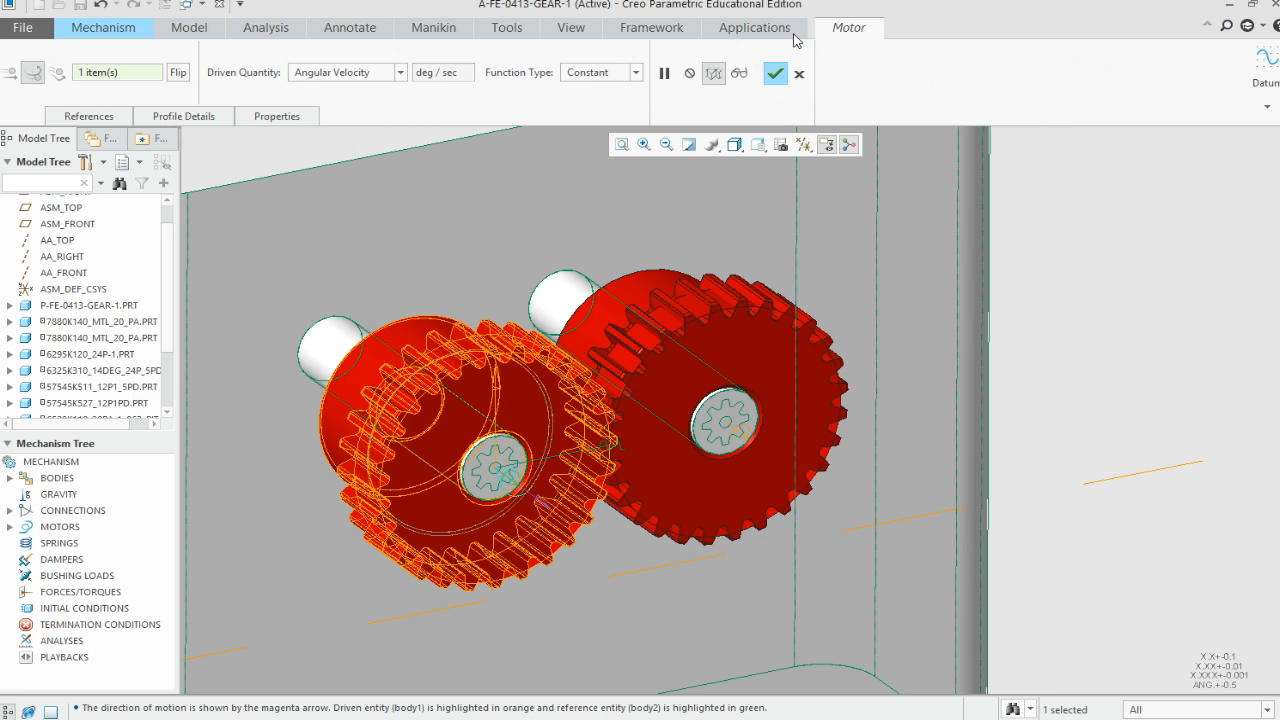
left_click(776, 73)
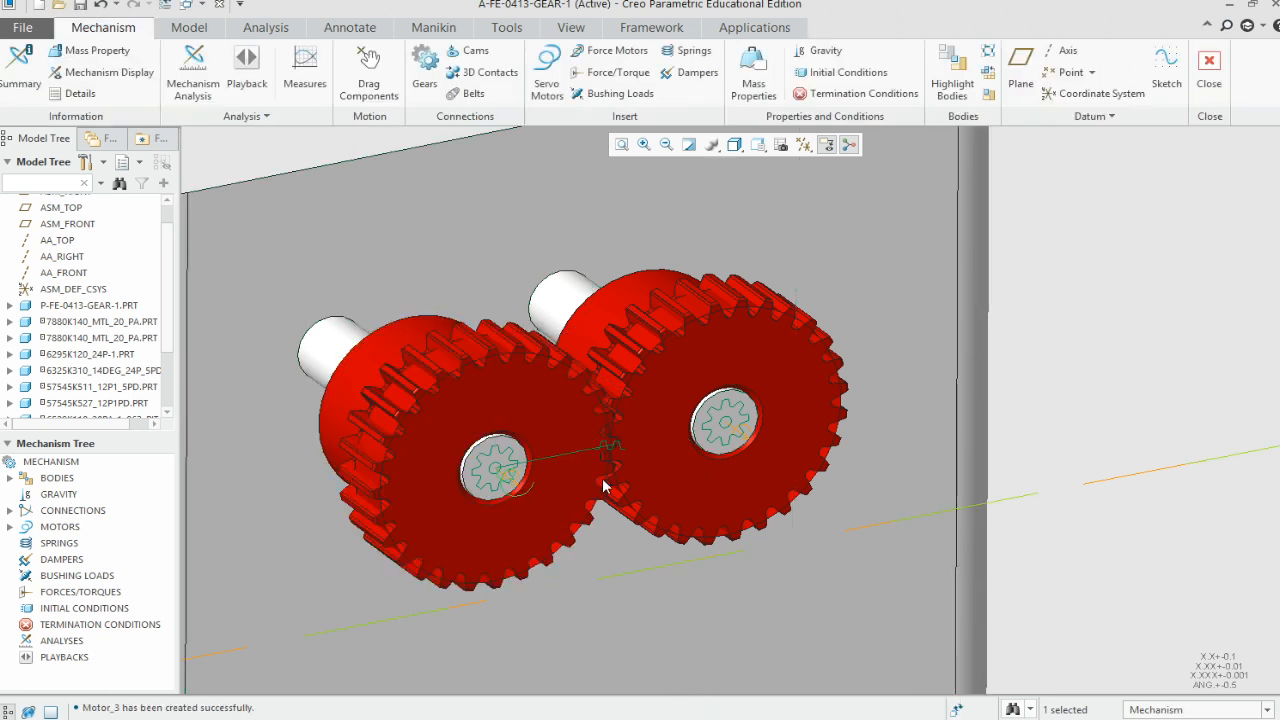
- Bring all the gear sets back into view and save the assembly
key("ctrl+d")
scroll(585, 495, "down", 5)
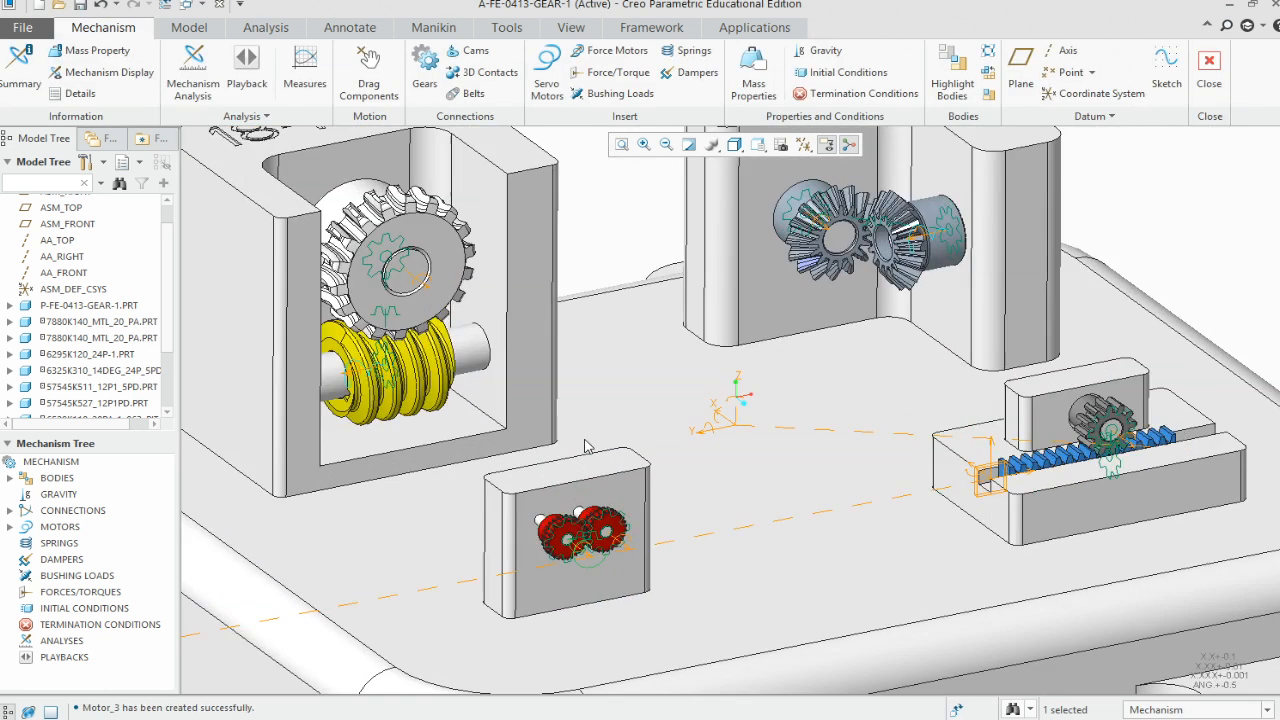
scroll(580, 440, "up", 3)
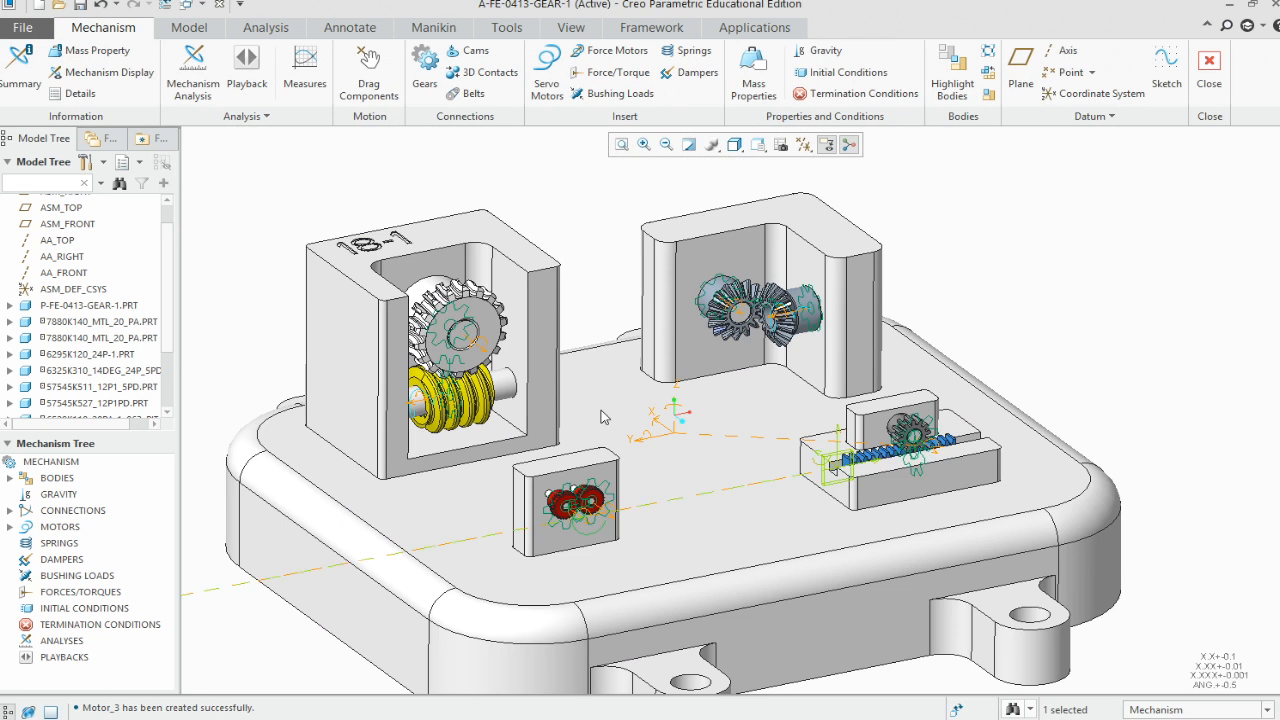
scroll(638, 292, "down", 1)
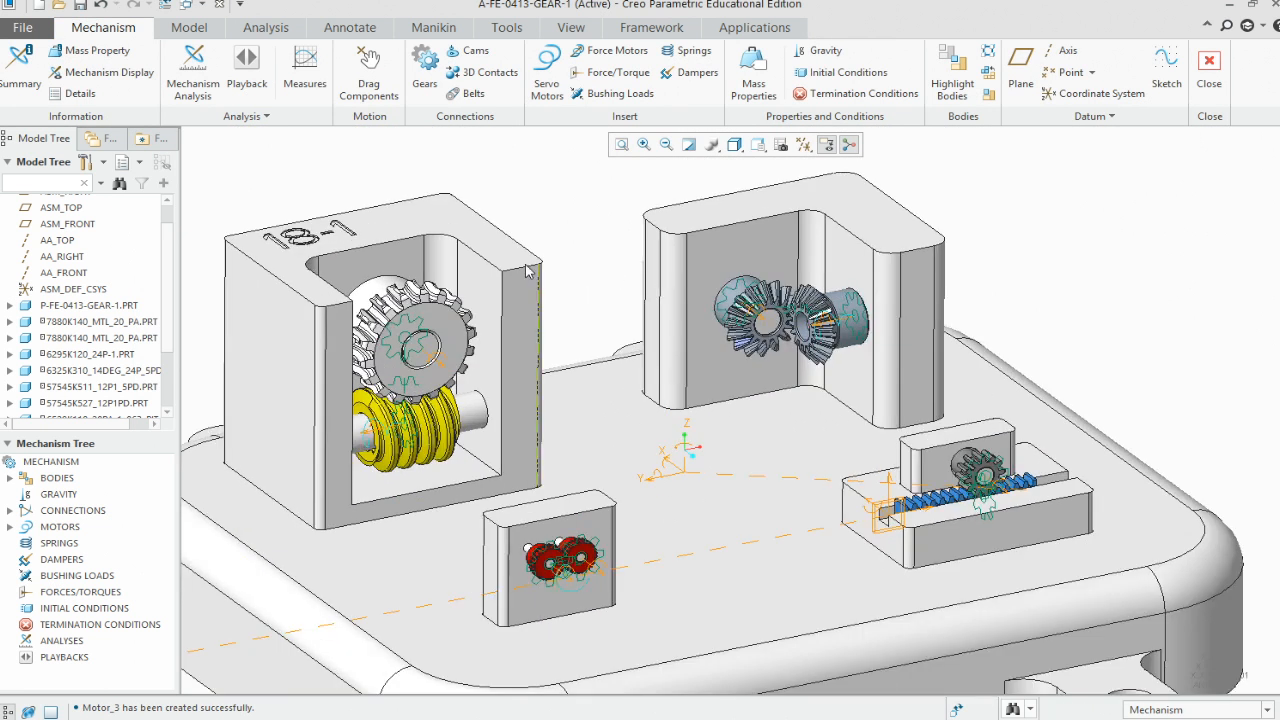
left_click(79, 5)
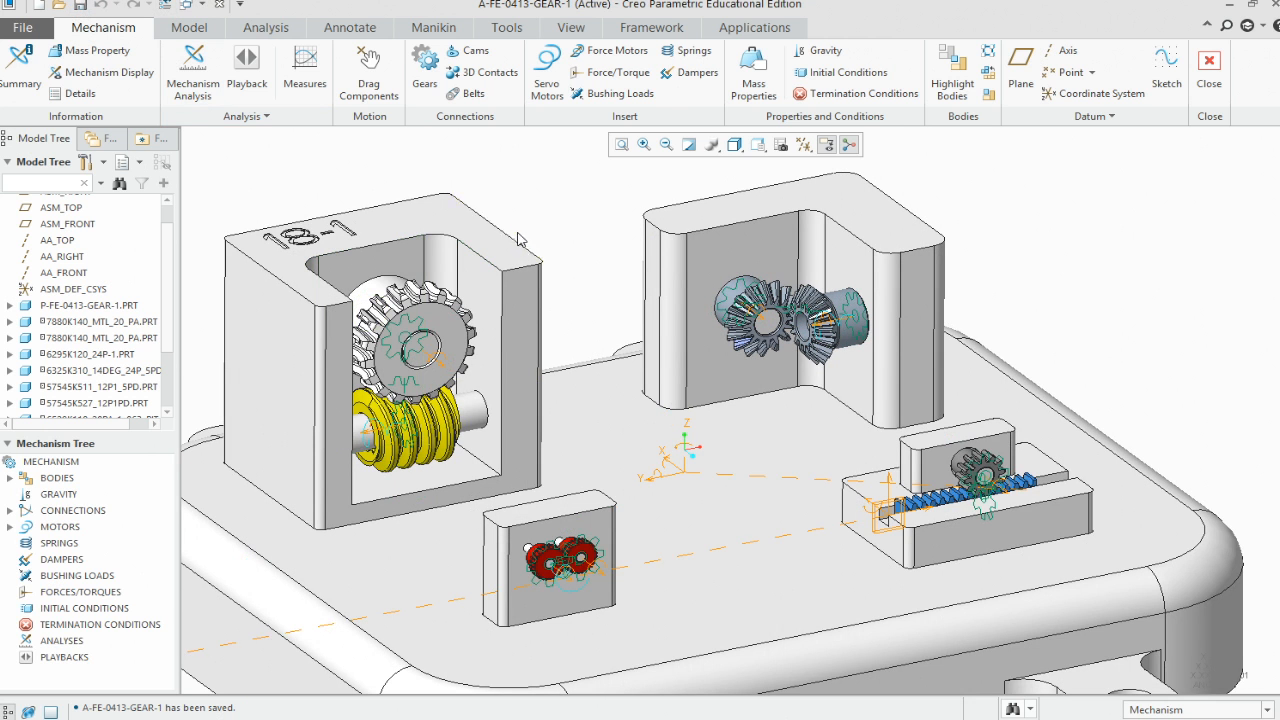
- Start a new mechanism analysis named AnalysisDefinition1 and set its type to Kinematic
left_click(195, 75)
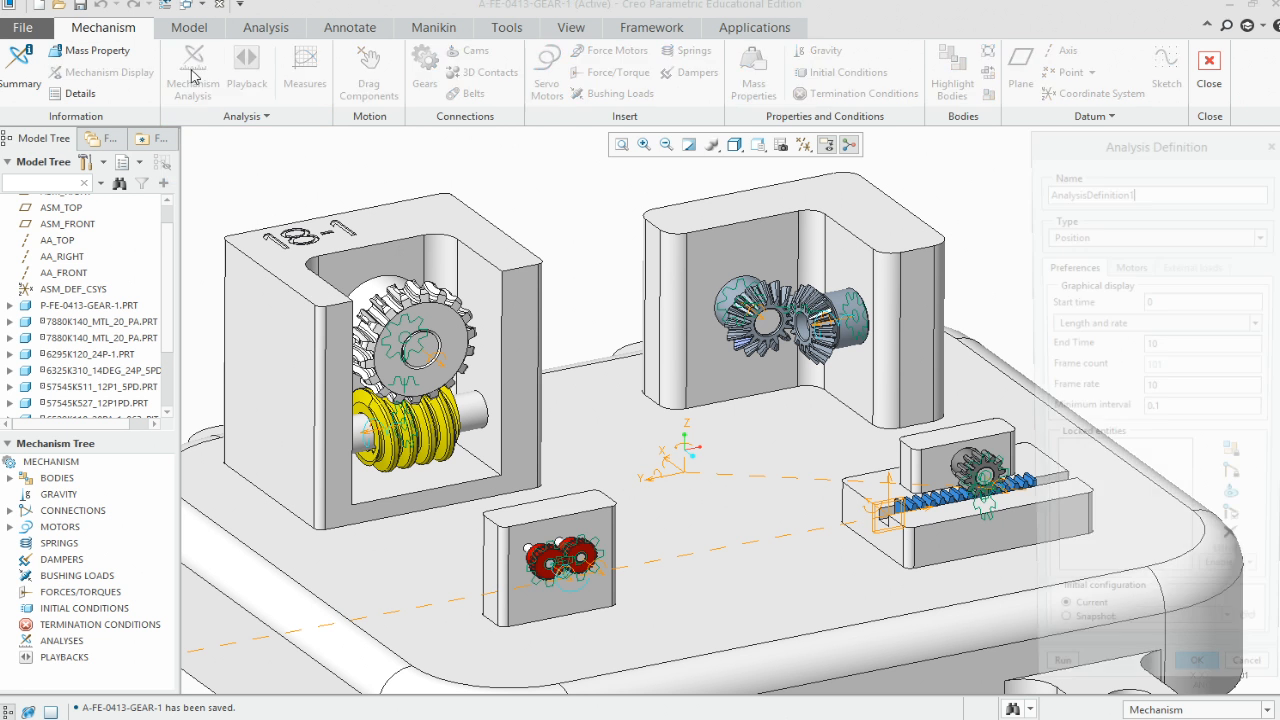
left_click_drag(1105, 142, 816, 132)
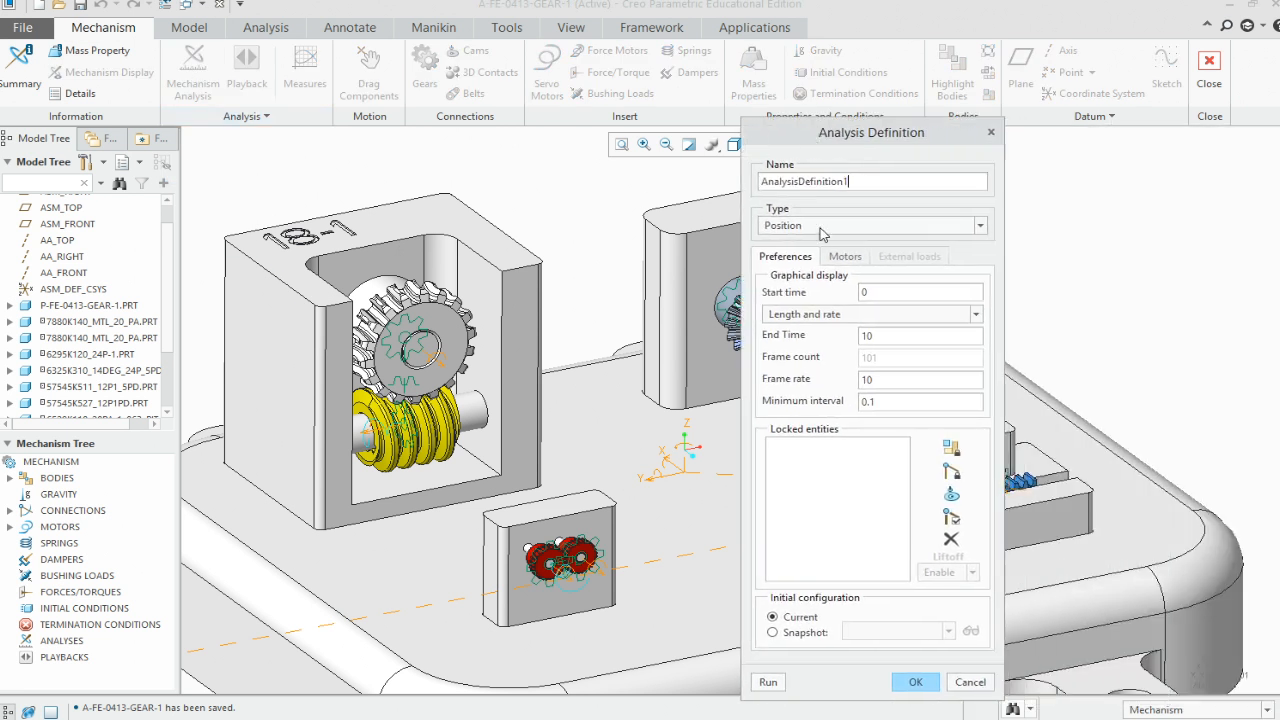
double_click(859, 181)
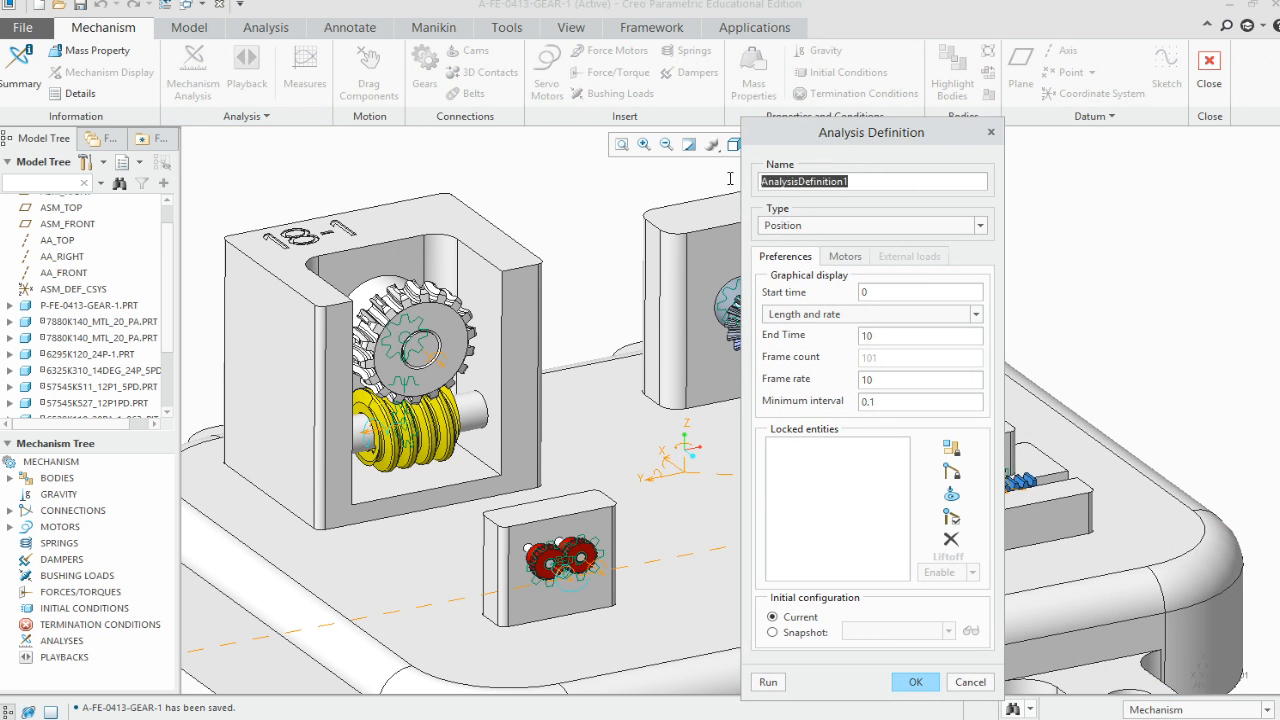
left_click(843, 228)
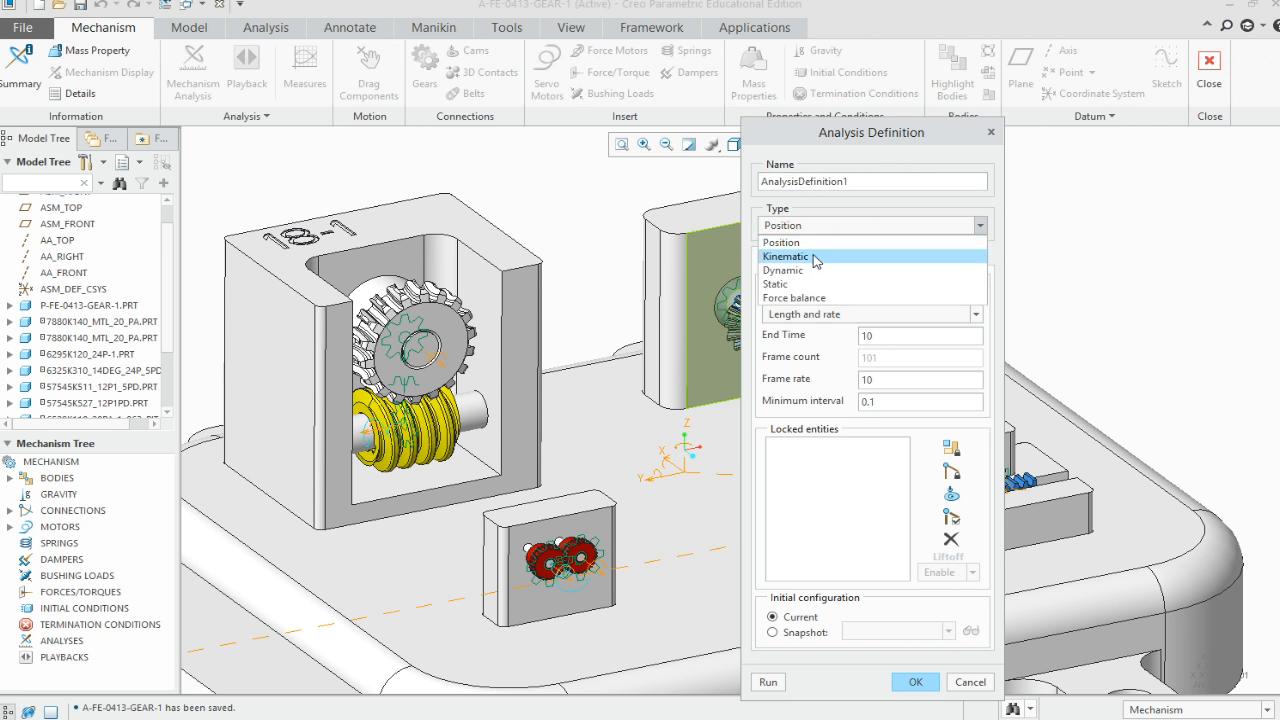
left_click(817, 261)
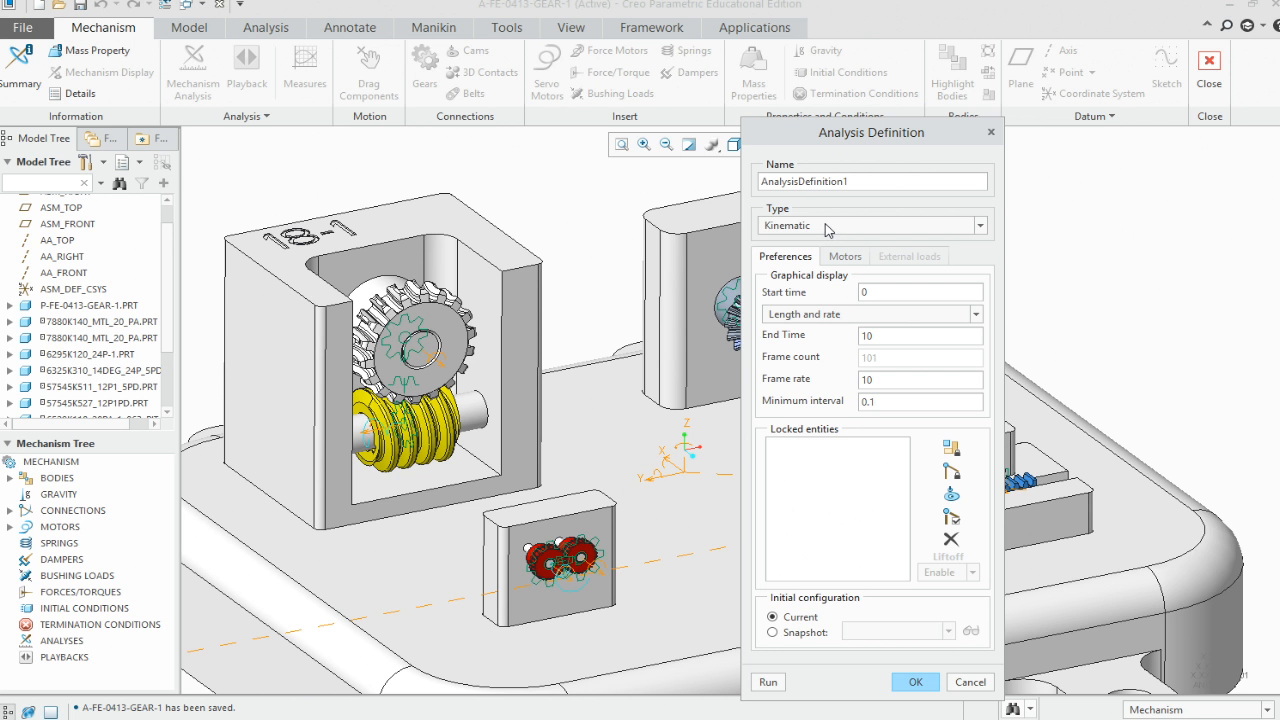
left_click(826, 228)
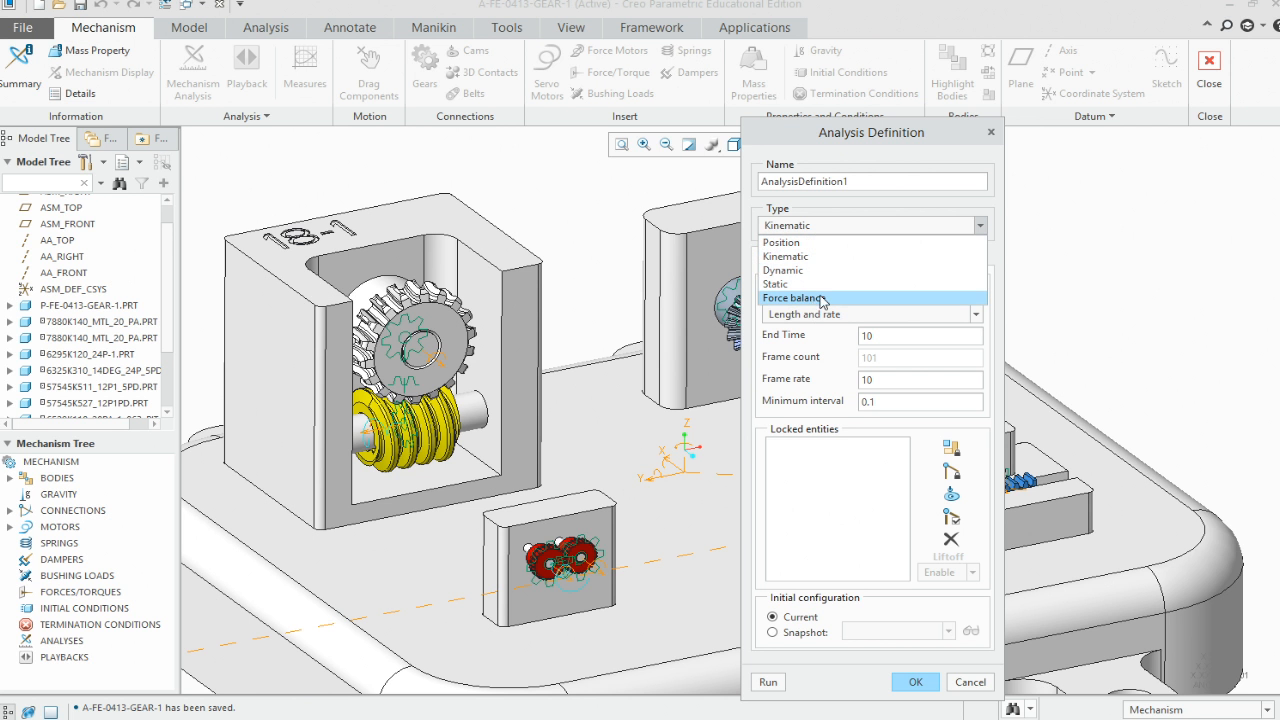
left_click(857, 203)
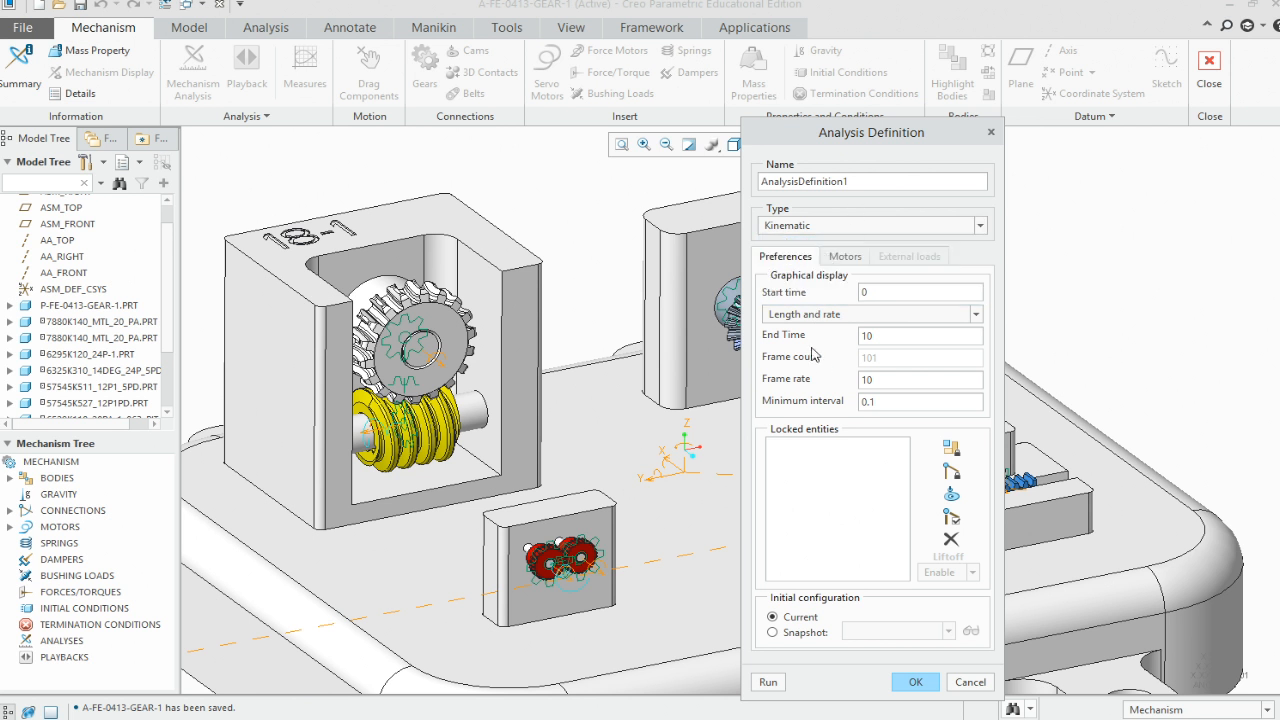
- Review the analysis's time settings and motor list, and run it with the default end time of 10
double_click(869, 292)
double_click(868, 336)
double_click(883, 402)
left_click(845, 257)
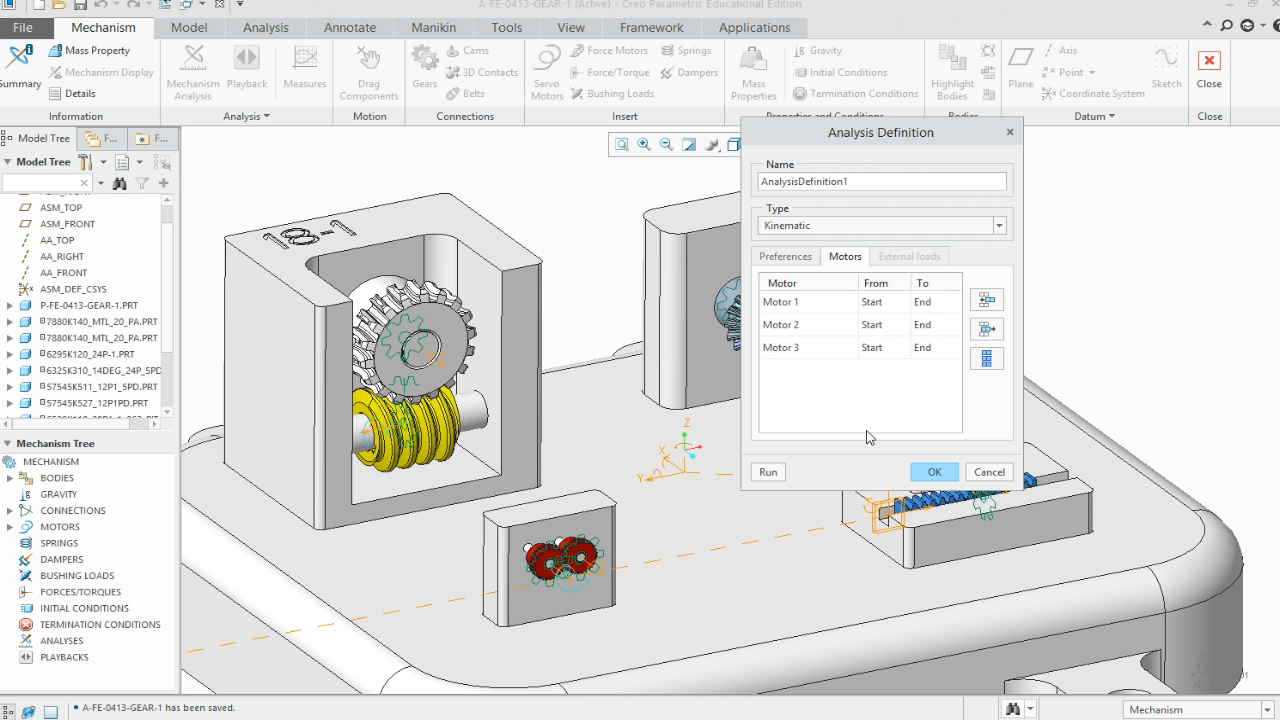
left_click(787, 258)
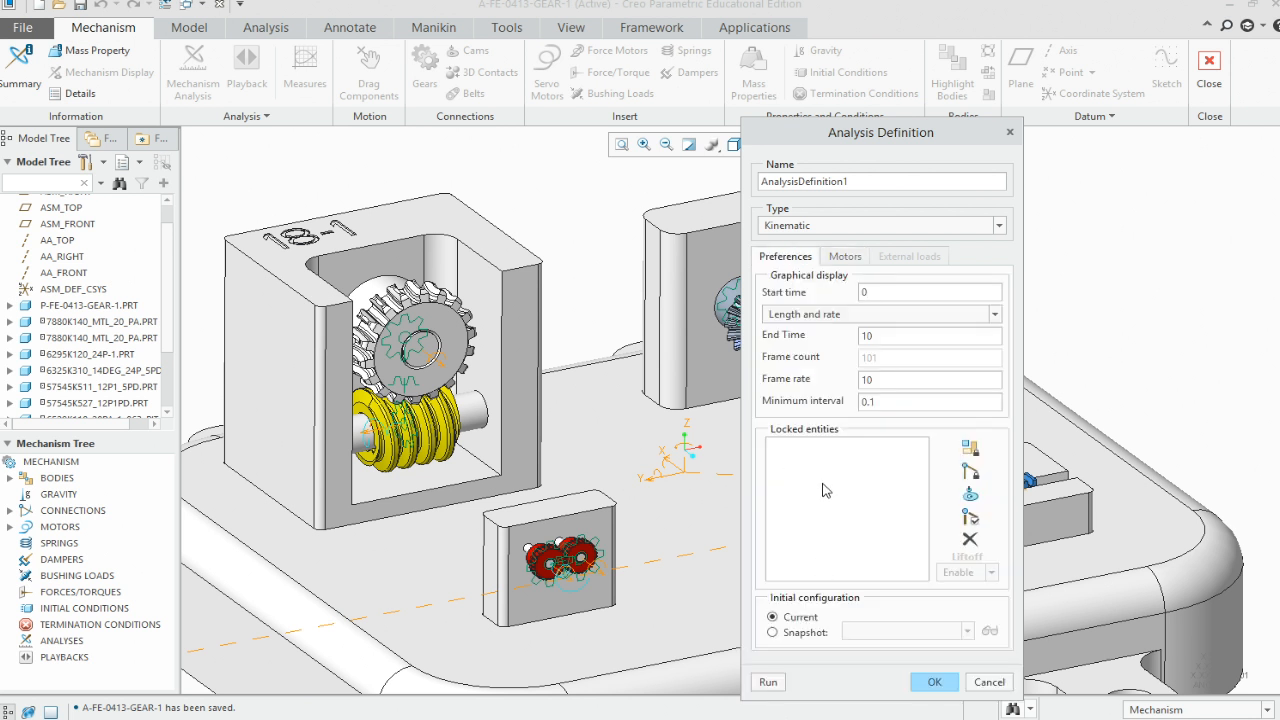
left_click(782, 685)
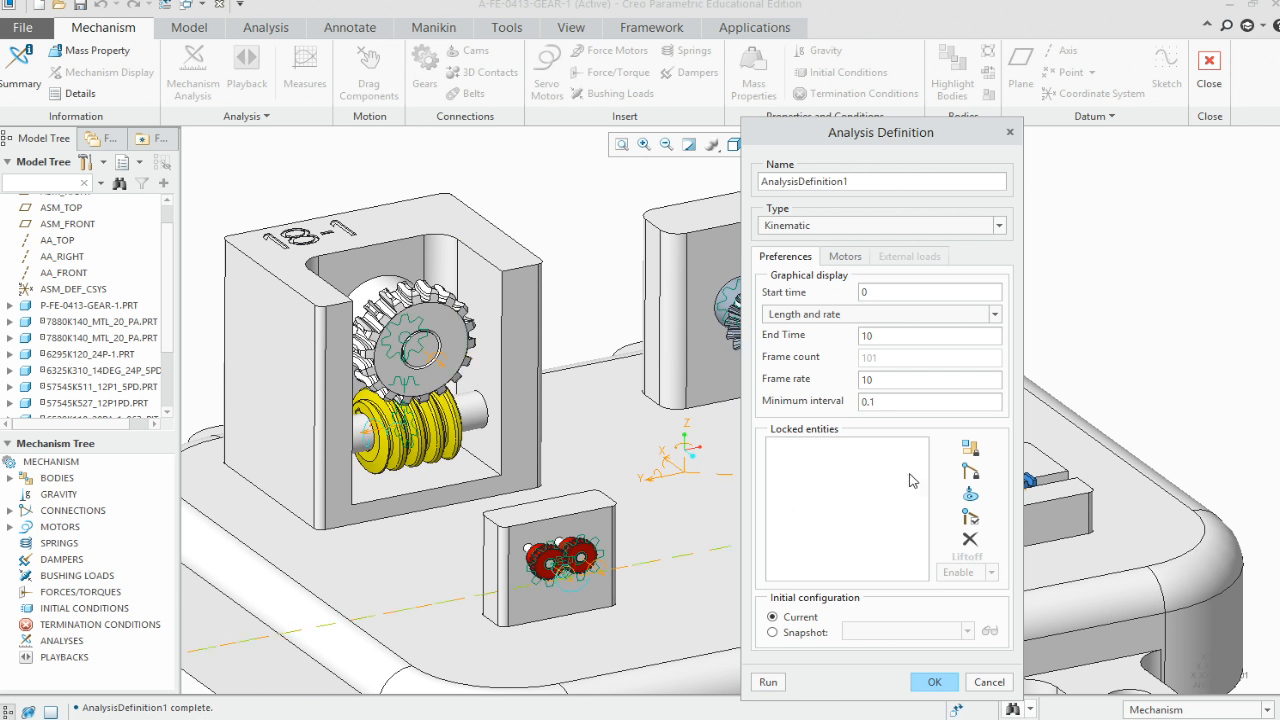
- Set the analysis end time to 20 and run the kinematic analysis again
left_click_drag(888, 335, 851, 344)
type("20")
left_click(781, 681)
left_click(578, 419)
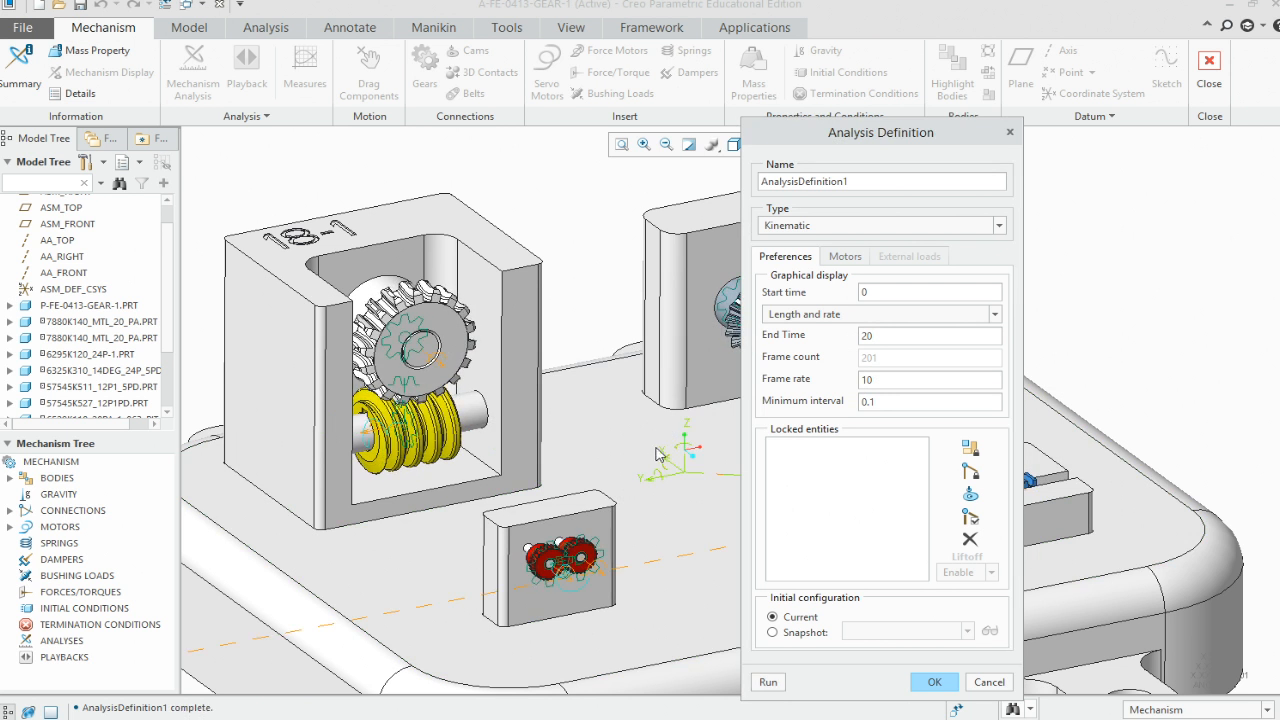
- Accept the analysis definition and save the assembly
left_click(935, 682)
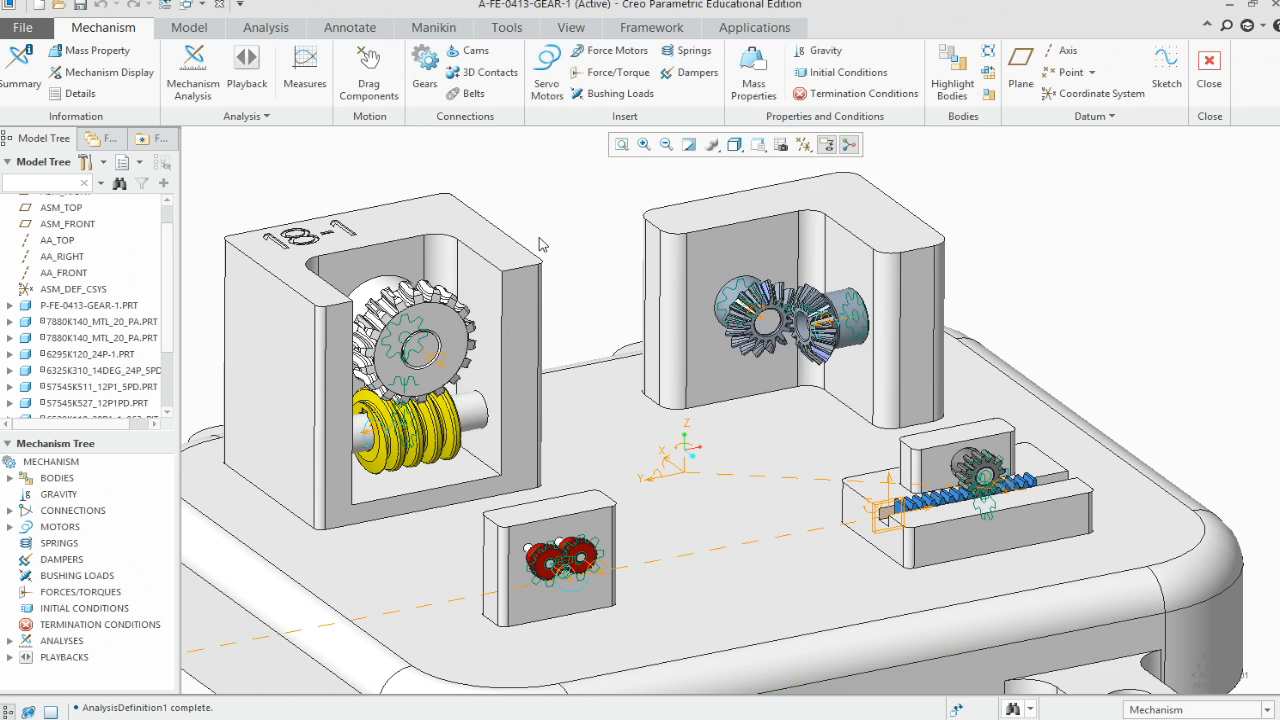
left_click(81, 8)
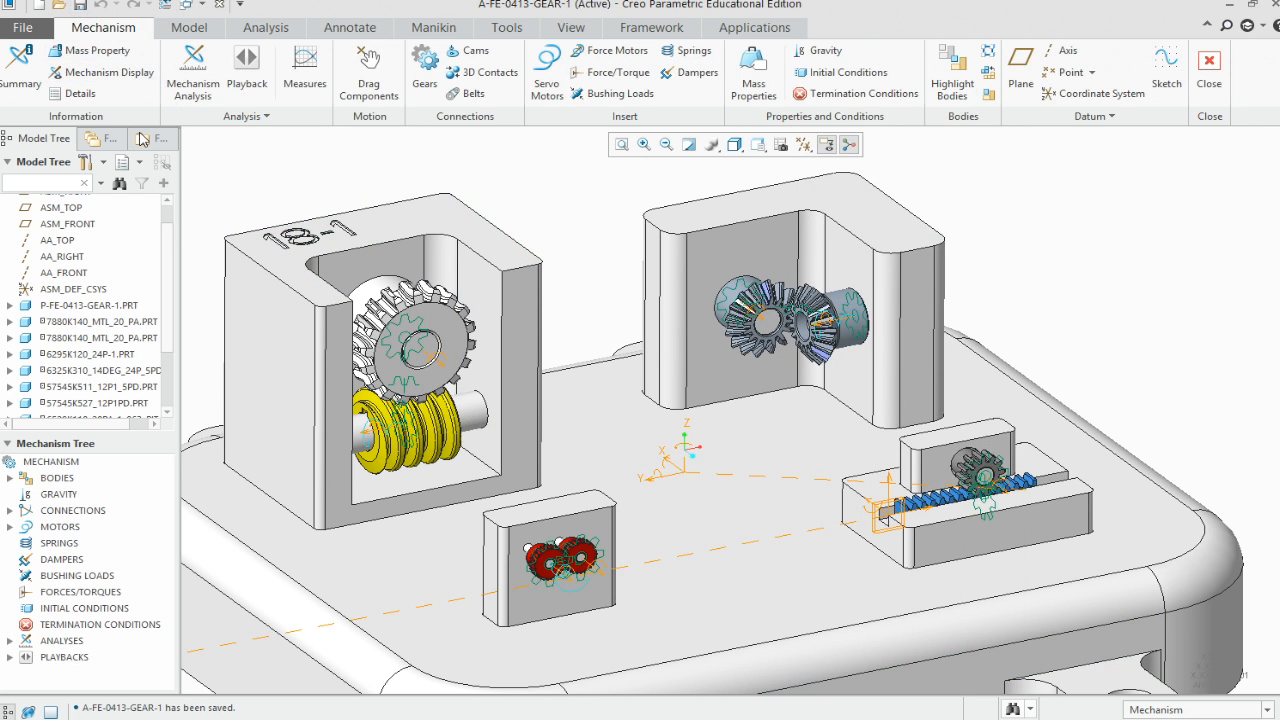
- Open the playbacks with the AnalysisDefinition1 result set and look over the collision detection settings without changing them
left_click(250, 72)
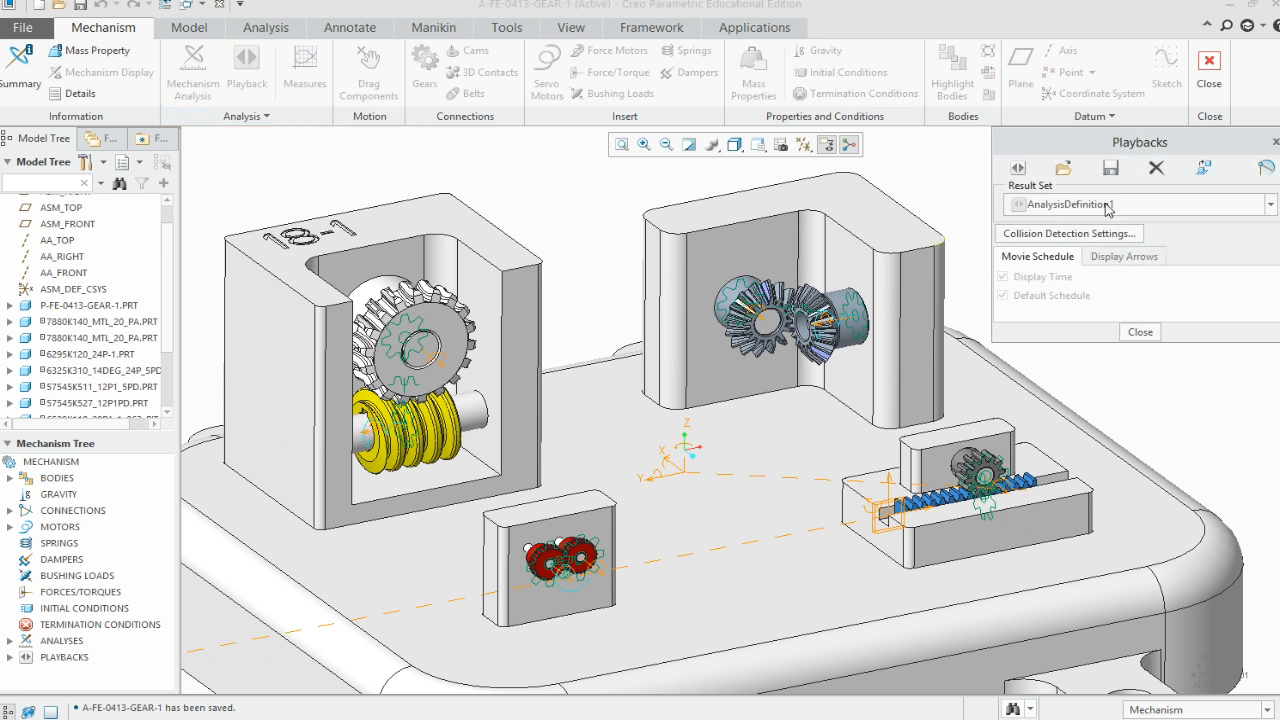
left_click_drag(1080, 146, 858, 187)
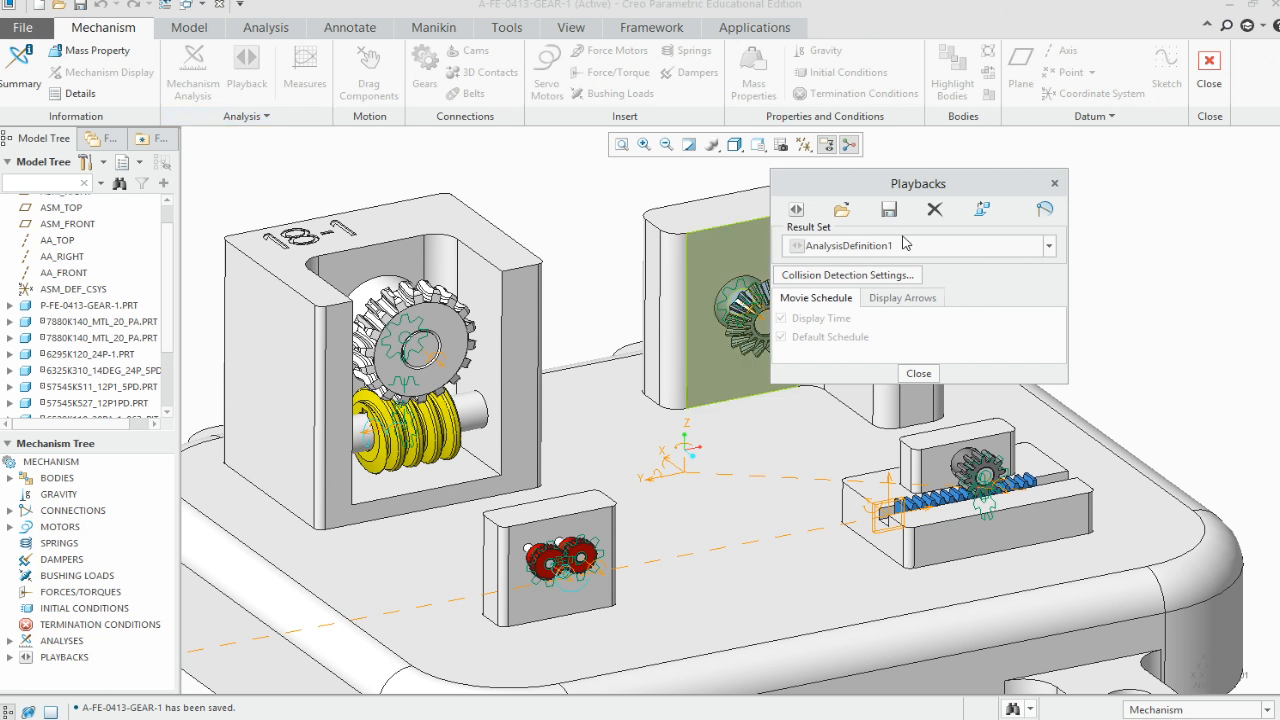
left_click(936, 248)
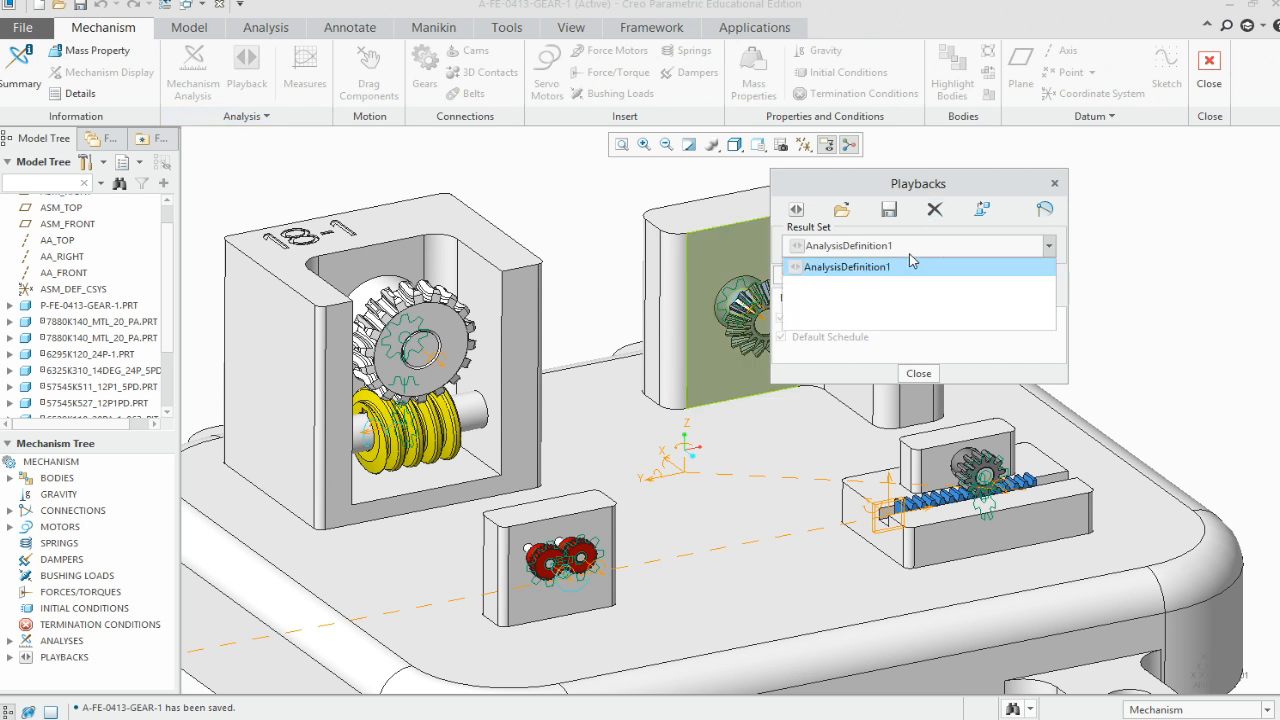
left_click(909, 267)
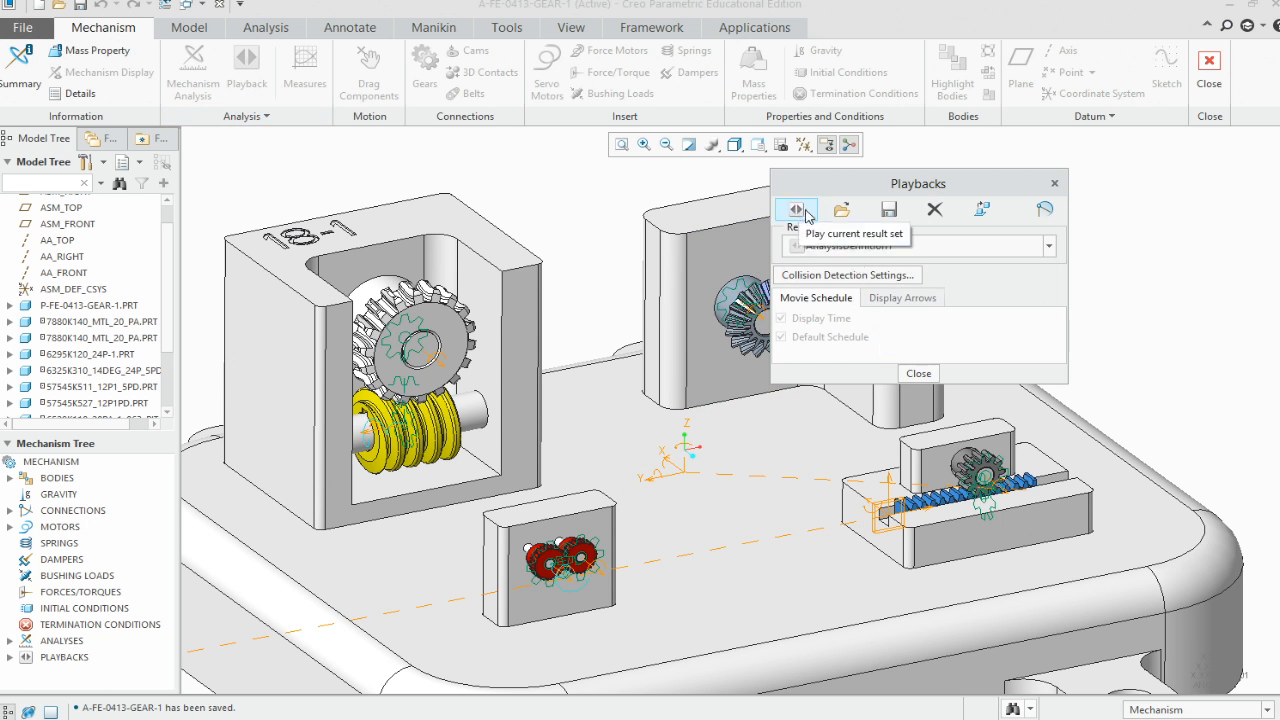
left_click(842, 276)
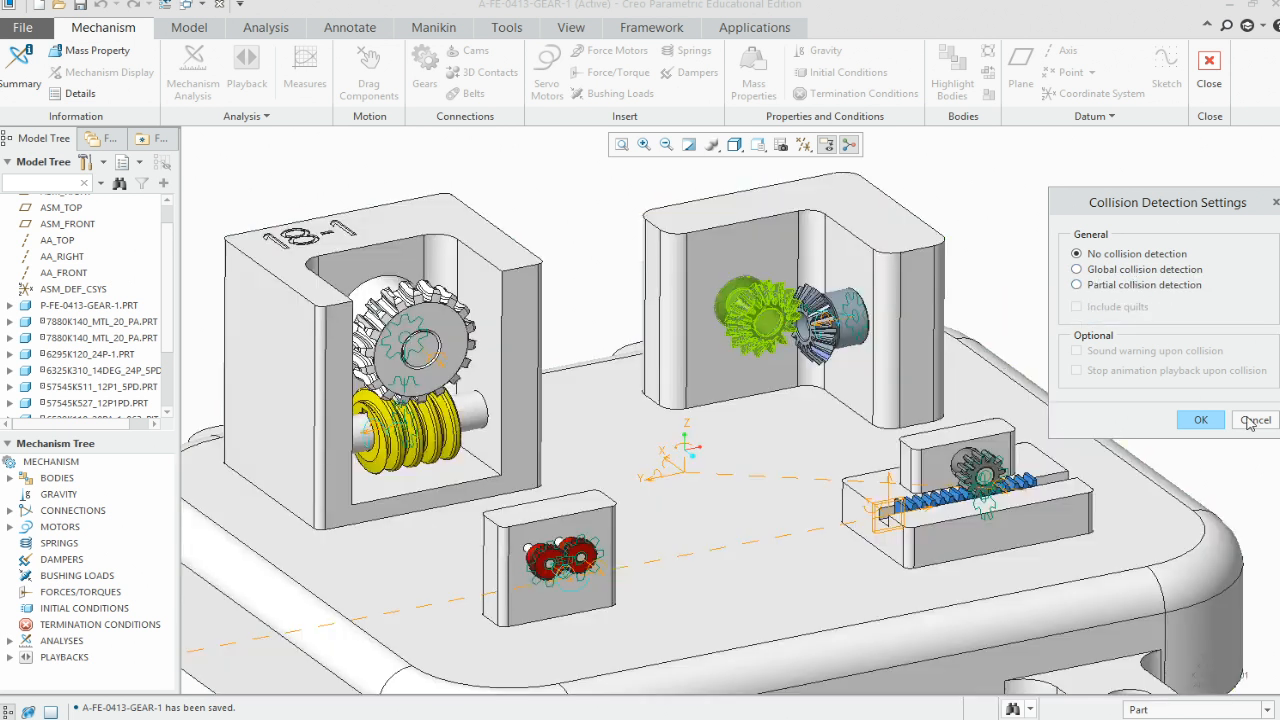
left_click(1250, 421)
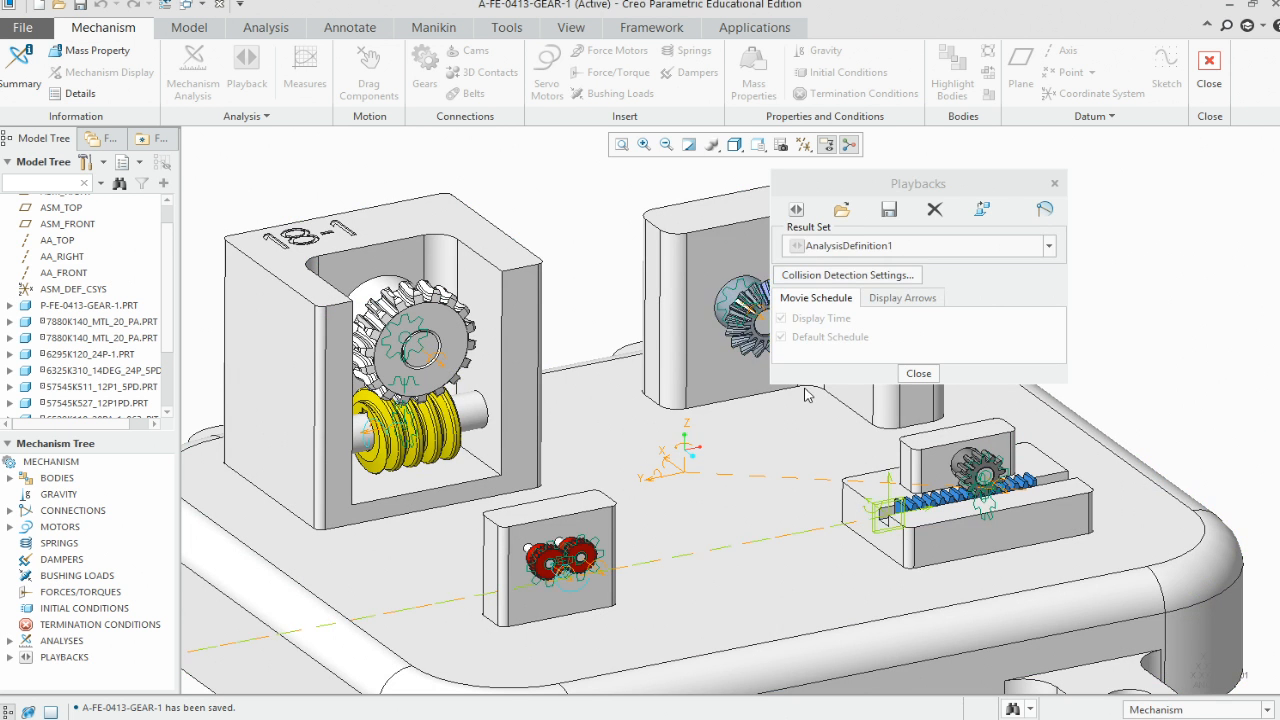
- Open the AnalysisDefinition1 results for animation, accepting the retrieval of the run results, and move the animation controls closer to the model
left_click(797, 211)
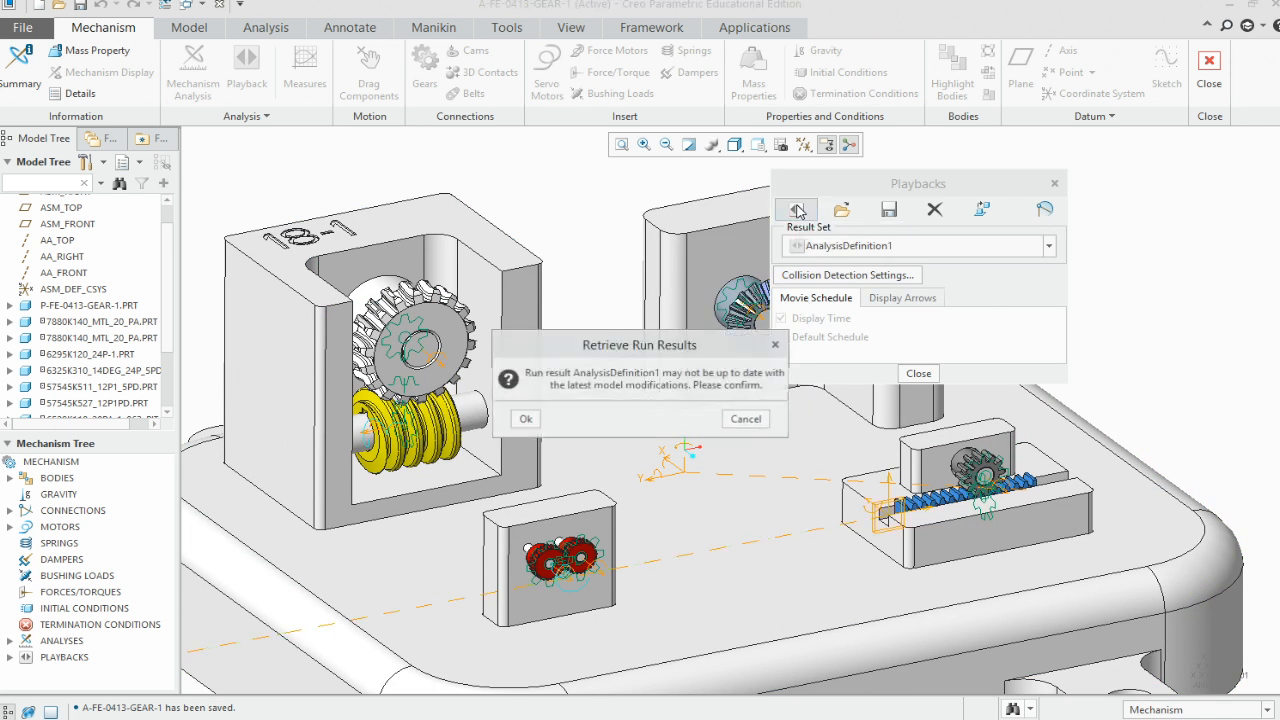
left_click(533, 424)
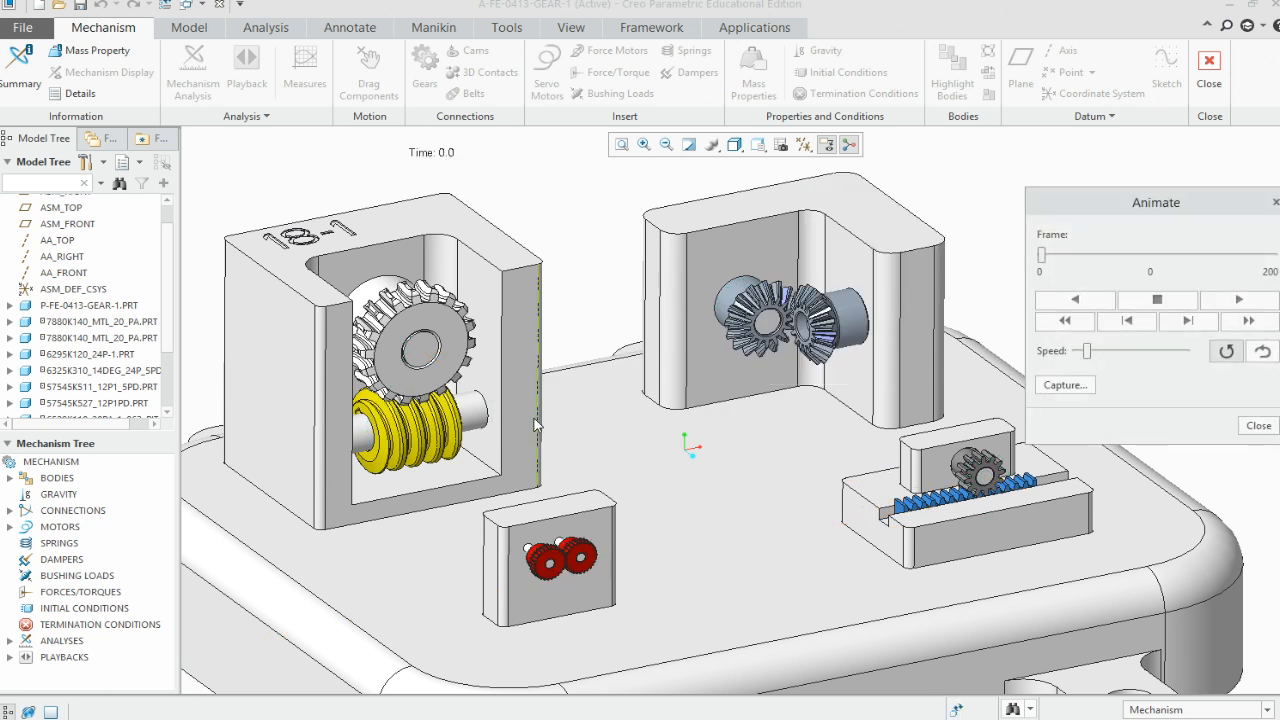
left_click_drag(1106, 195, 911, 129)
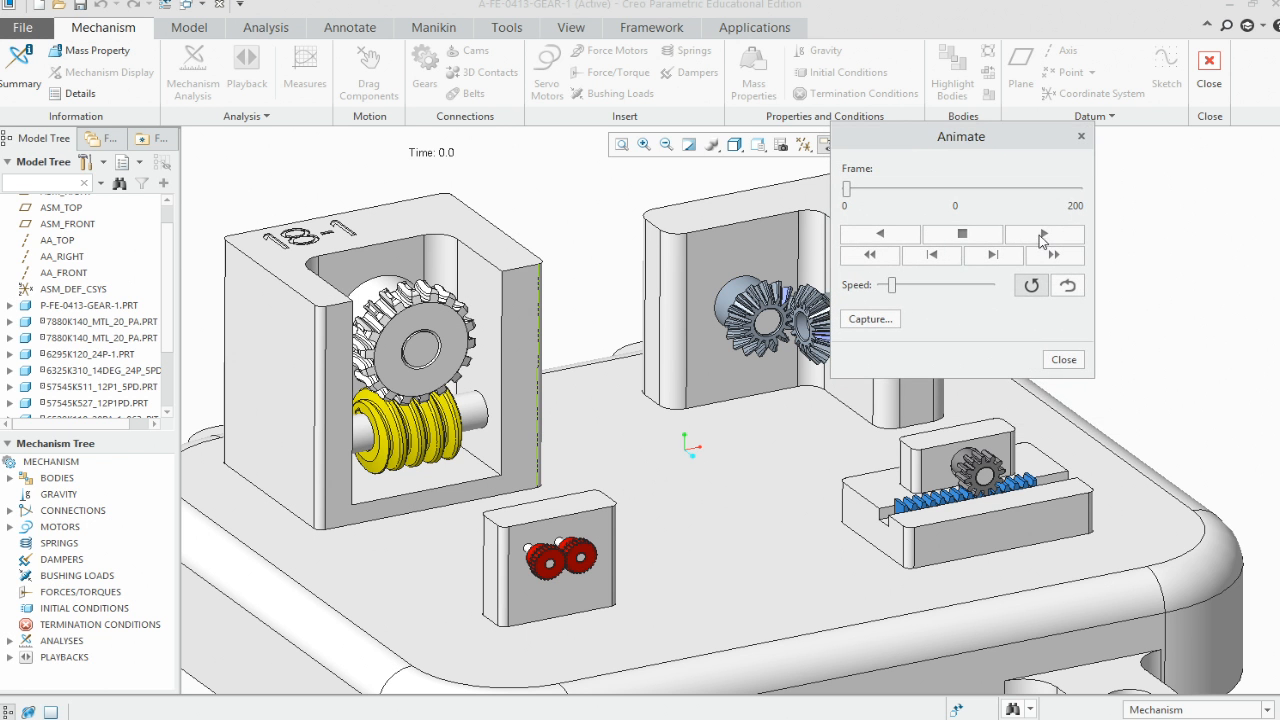
- Begin capturing the animation in MPEG format and name the video file A-FE33-0413-GEAR-1.mpg
left_click(868, 319)
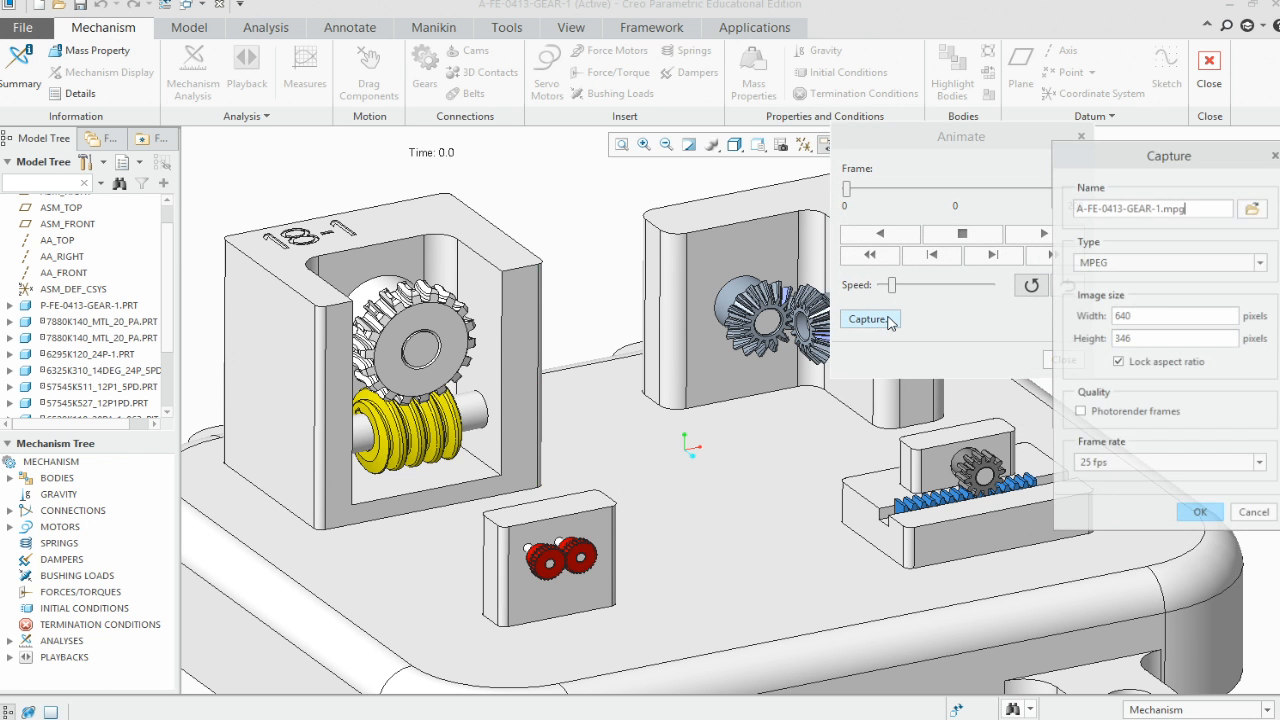
left_click(1149, 266)
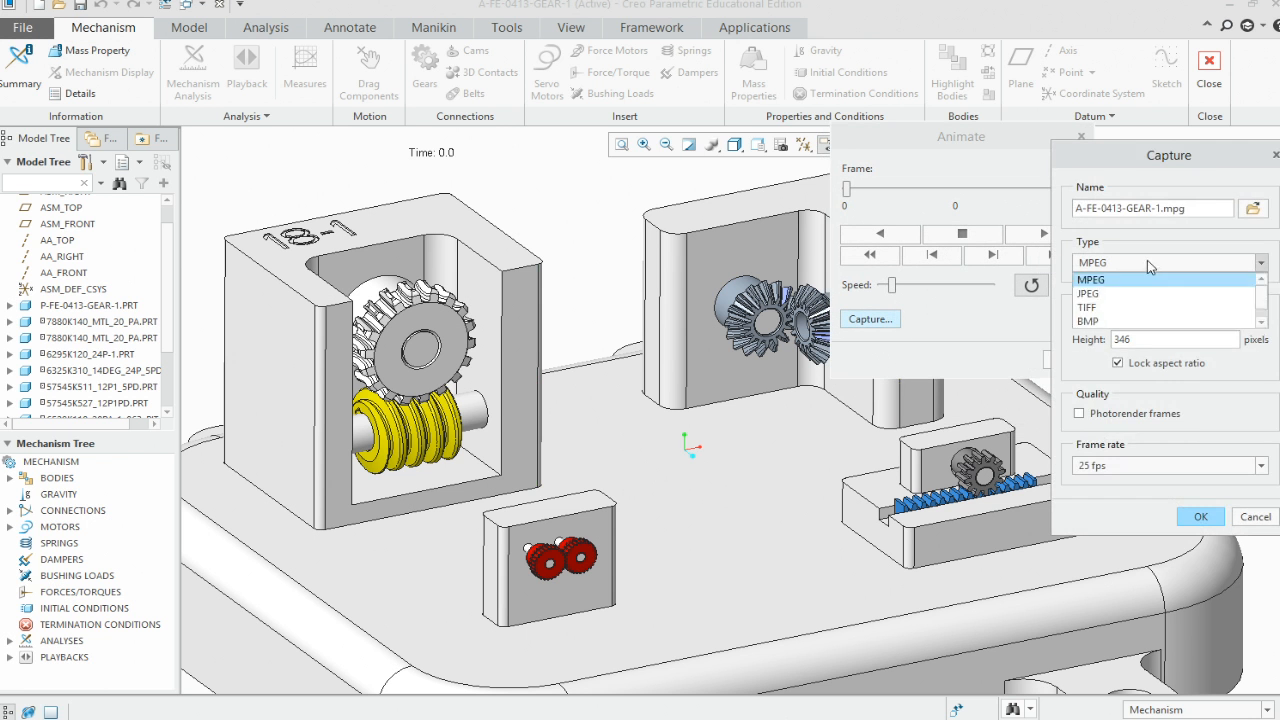
left_click(1147, 262)
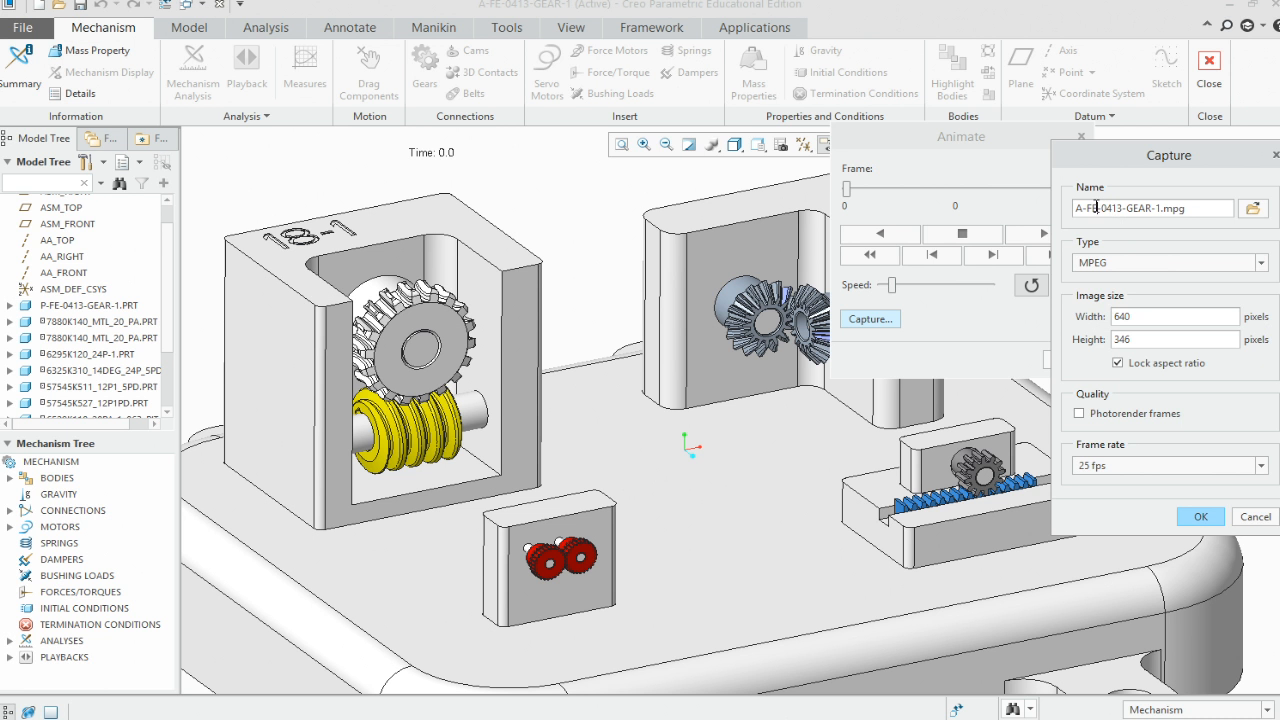
type("33")
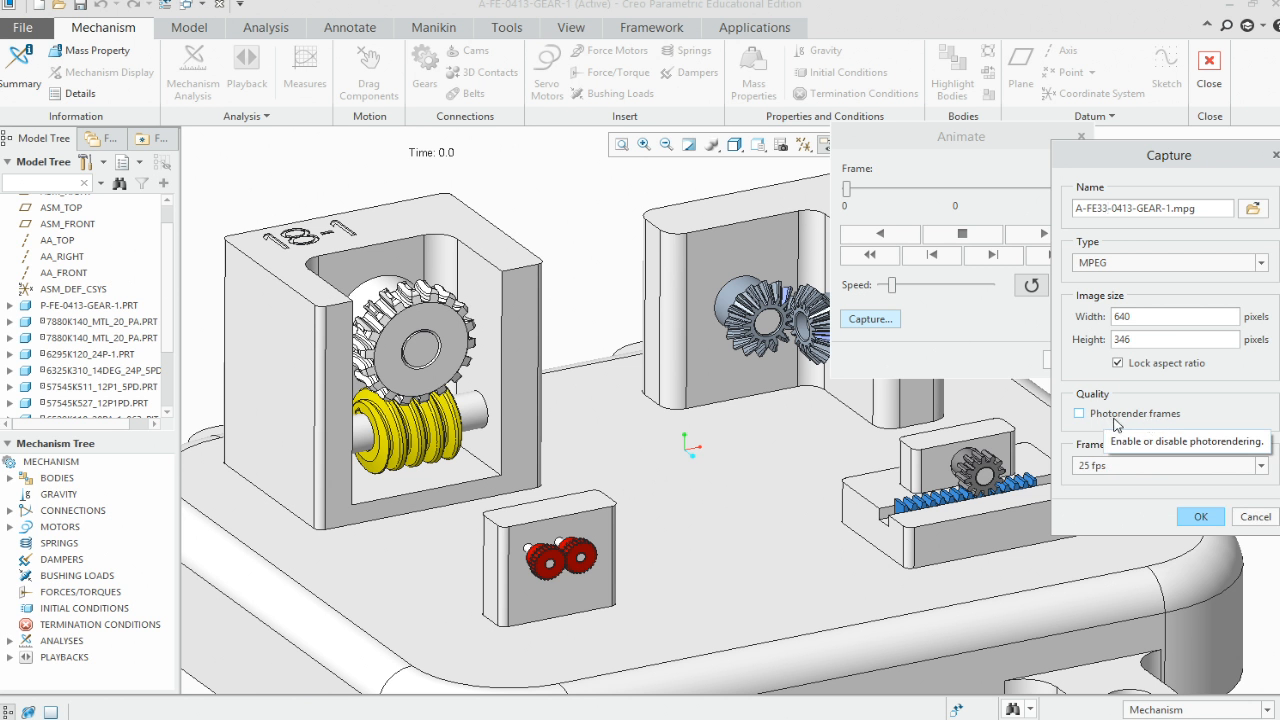
- Set the capture frame rate to 30 fps and generate the video with photorendering off
left_click(1132, 466)
left_click(1132, 467)
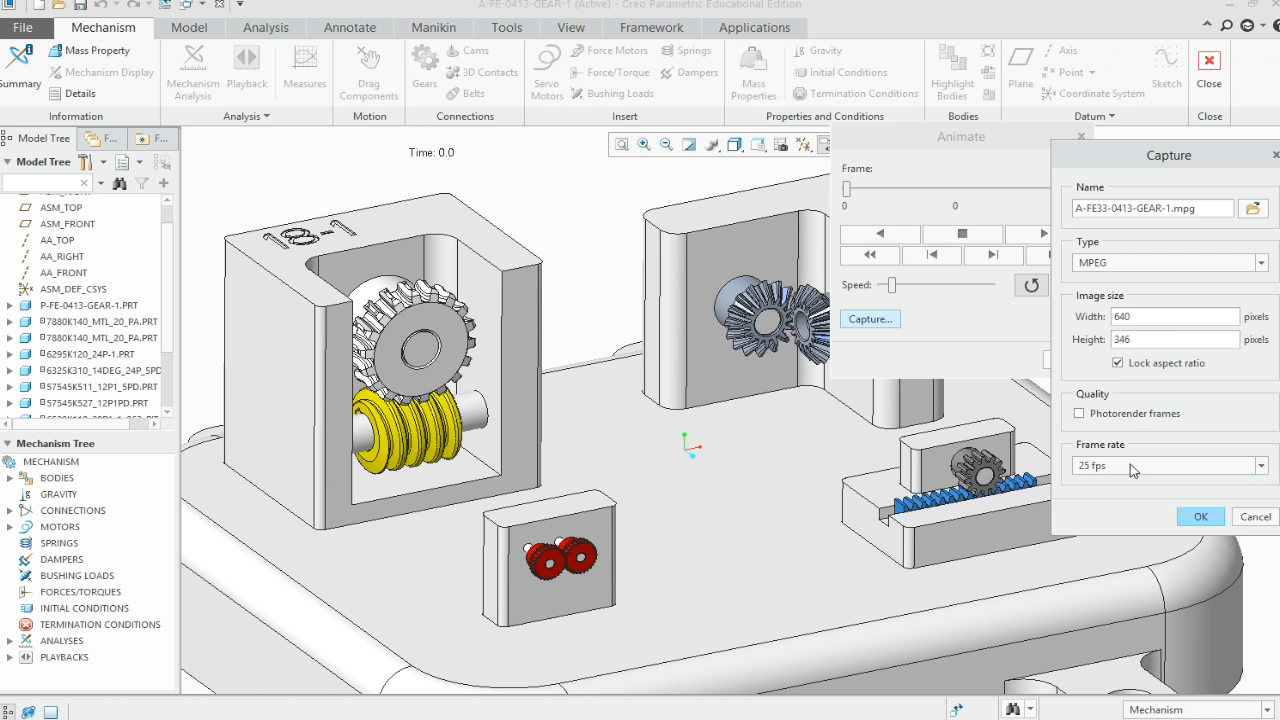
left_click(1122, 468)
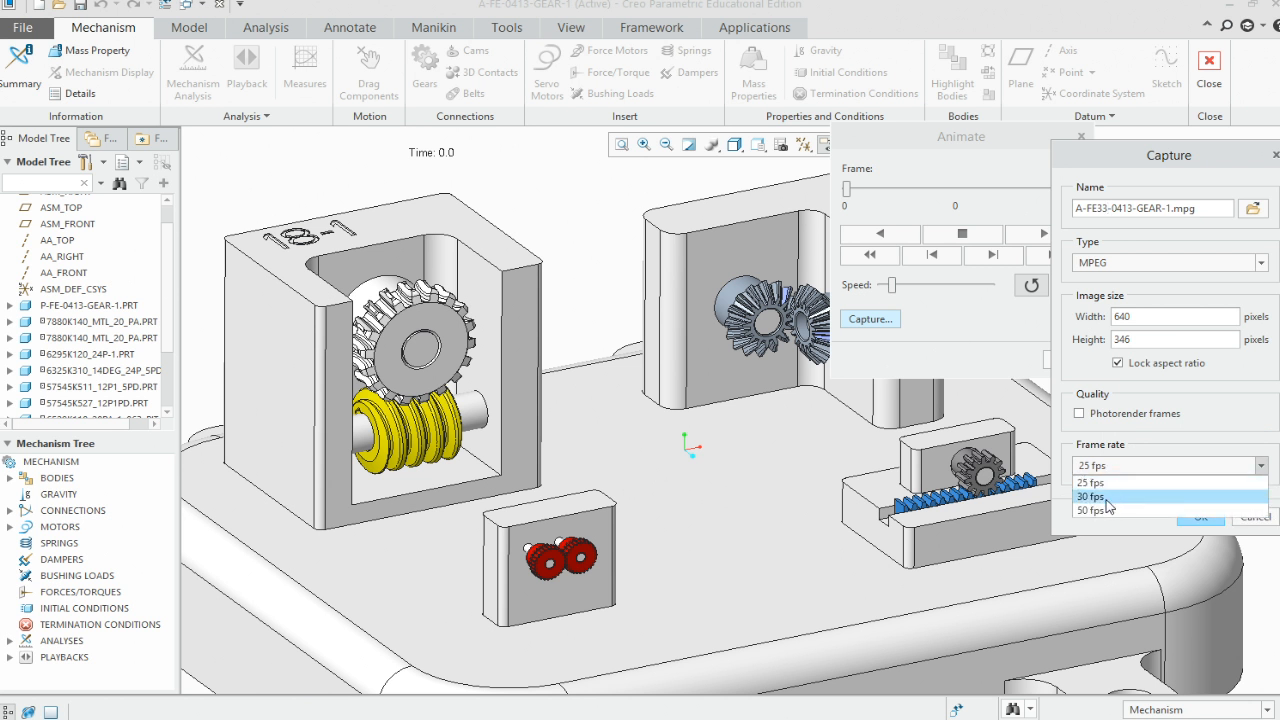
left_click(1108, 497)
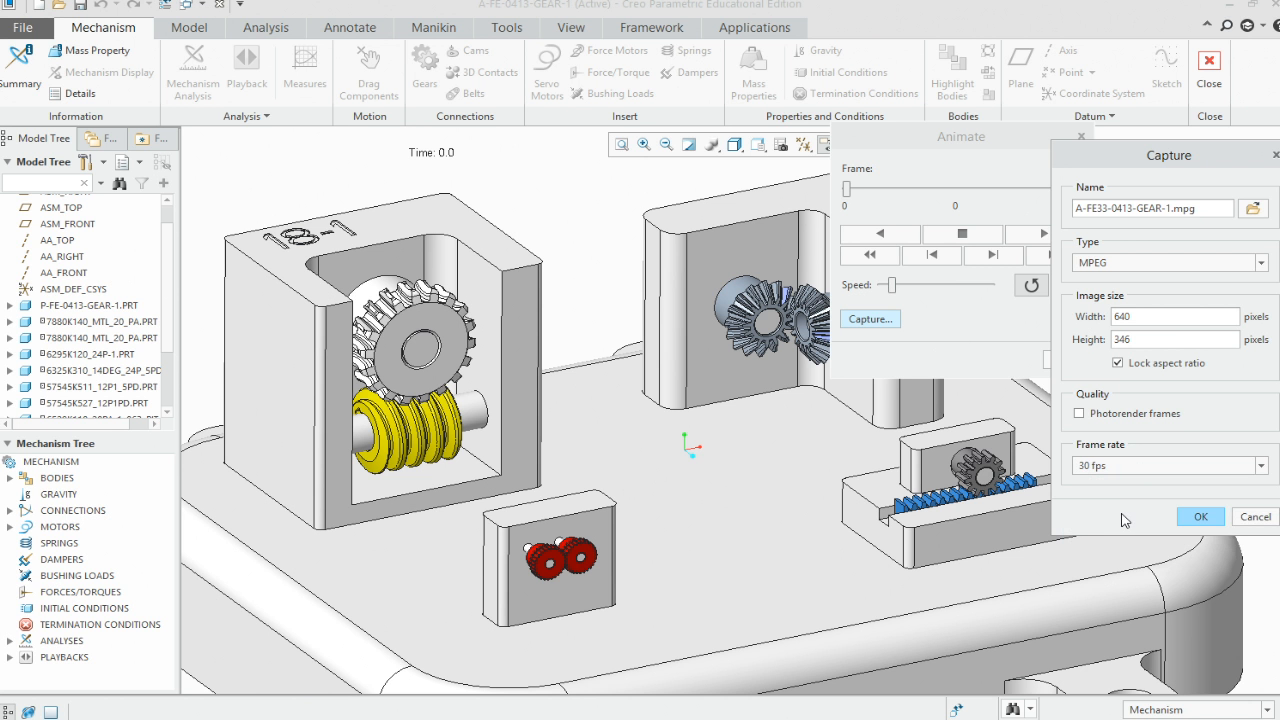
left_click(1201, 517)
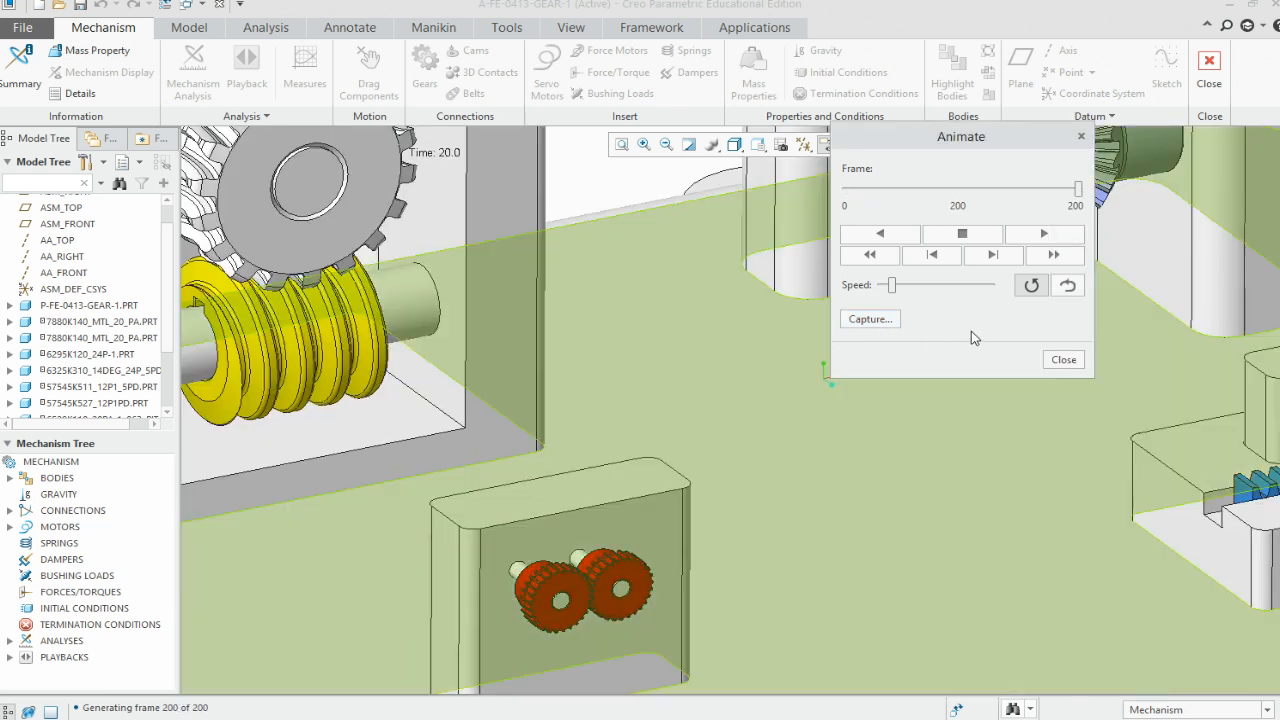
- Increase the animation speed to about three quarters of its range and play the gear motion forward
scroll(597, 518, "down", 5)
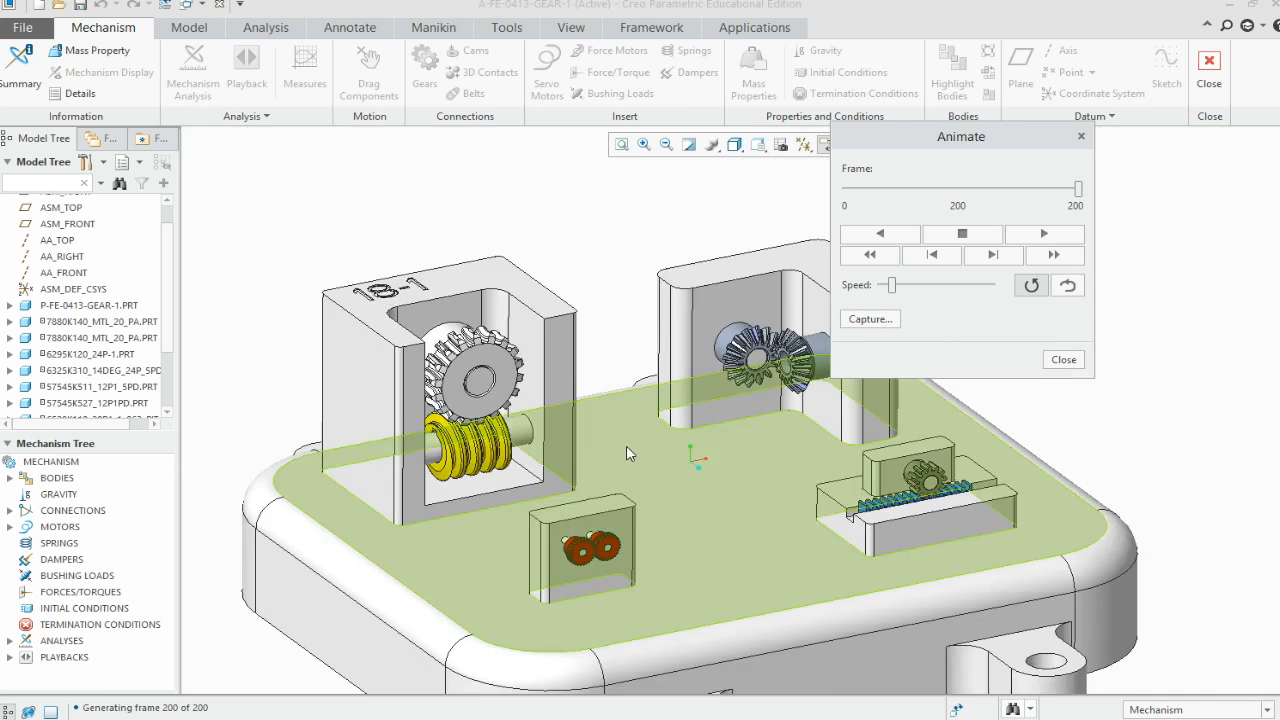
scroll(610, 490, "up", 2)
scroll(623, 457, "down", 2)
scroll(623, 457, "up", 3)
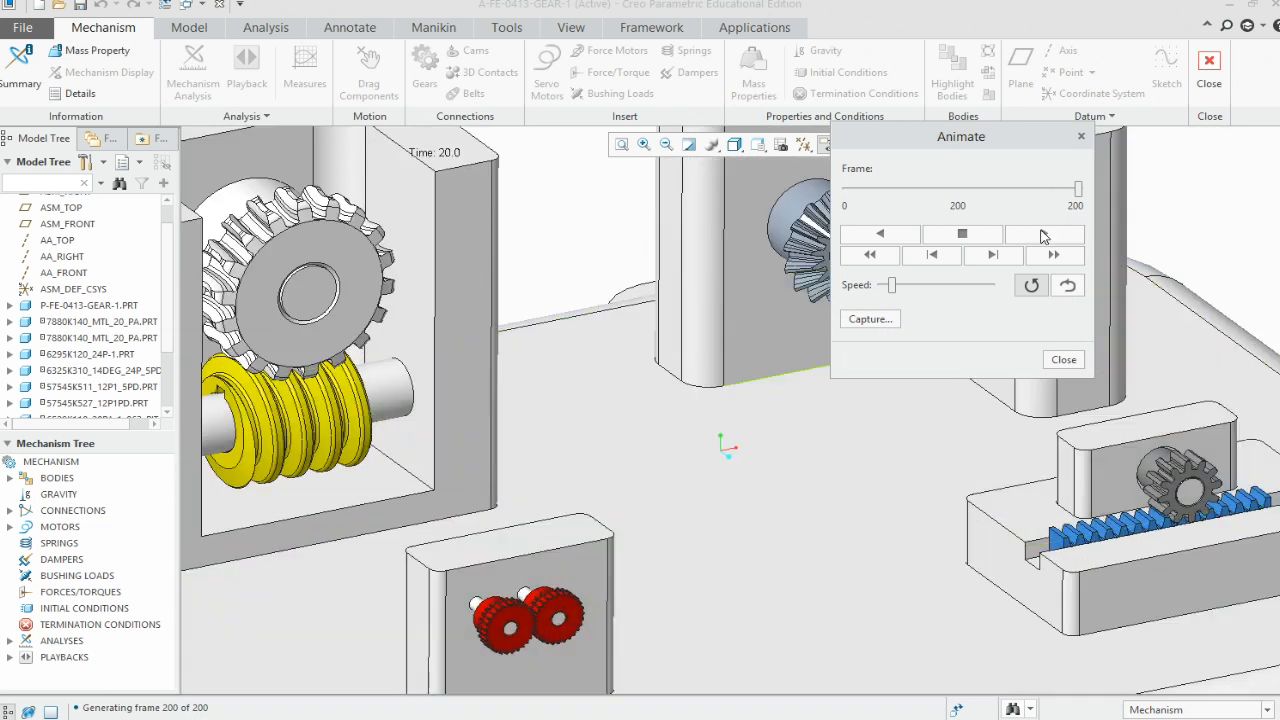
left_click_drag(891, 286, 966, 291)
left_click(1042, 236)
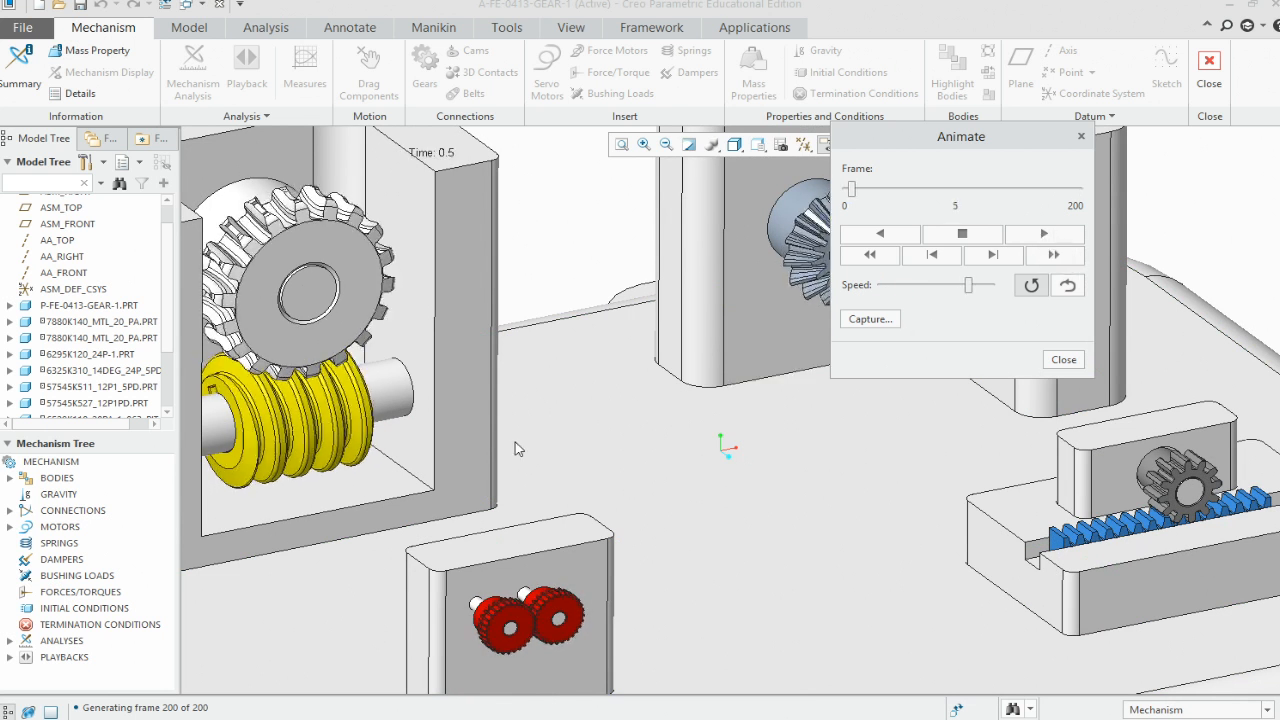
- Watch all the gear sets run at maximum playback speed, then close the animation and the playbacks
scroll(557, 423, "up", 3)
scroll(557, 423, "down", 2)
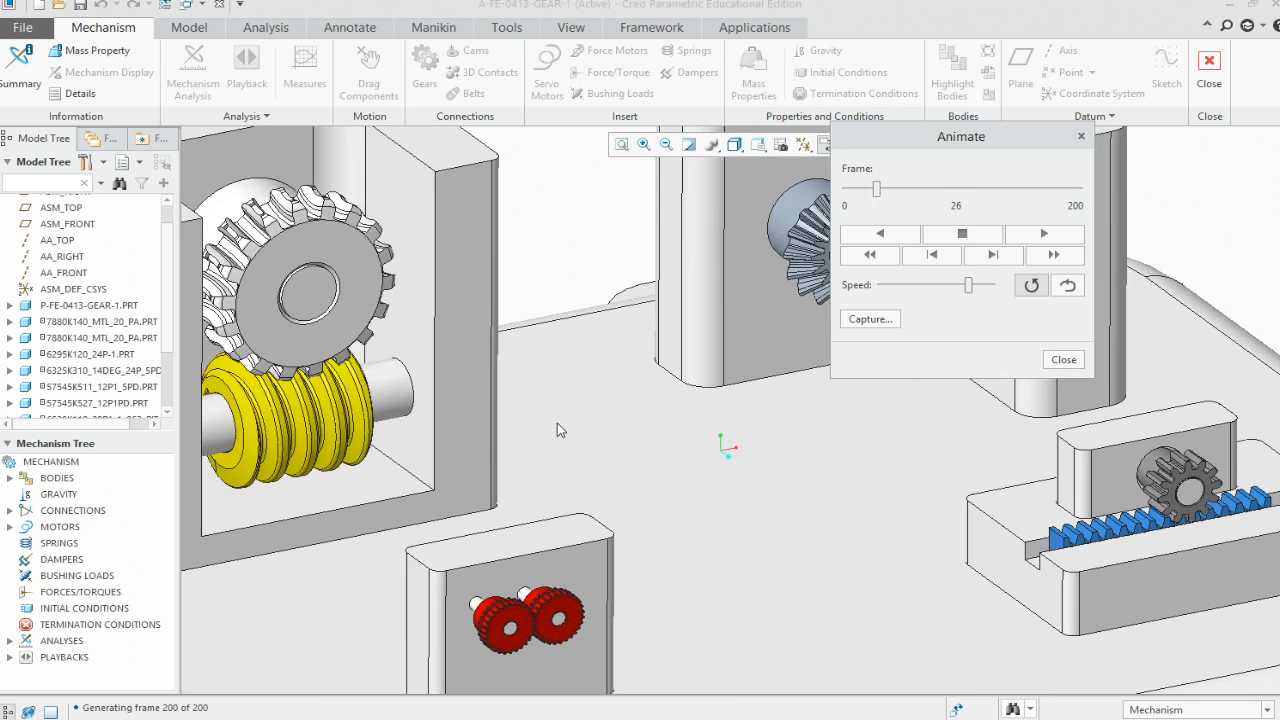
scroll(557, 423, "up", 1)
scroll(557, 429, "up", 1)
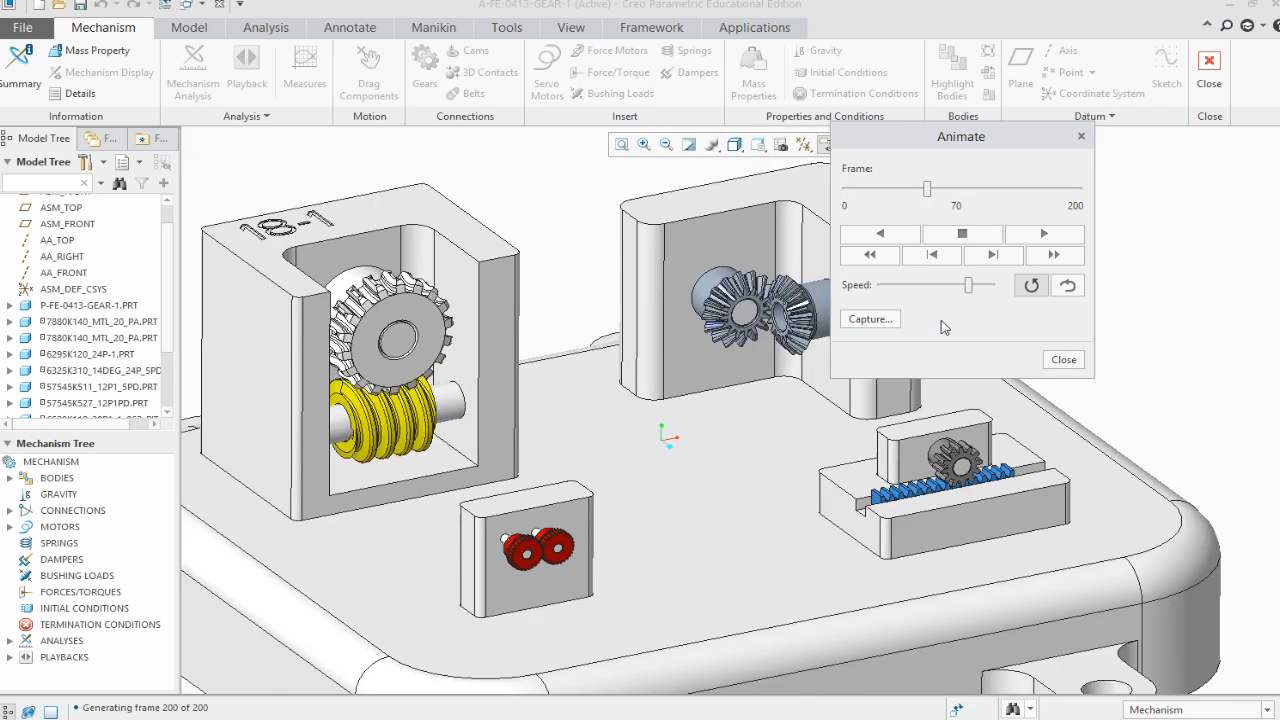
left_click_drag(968, 287, 992, 287)
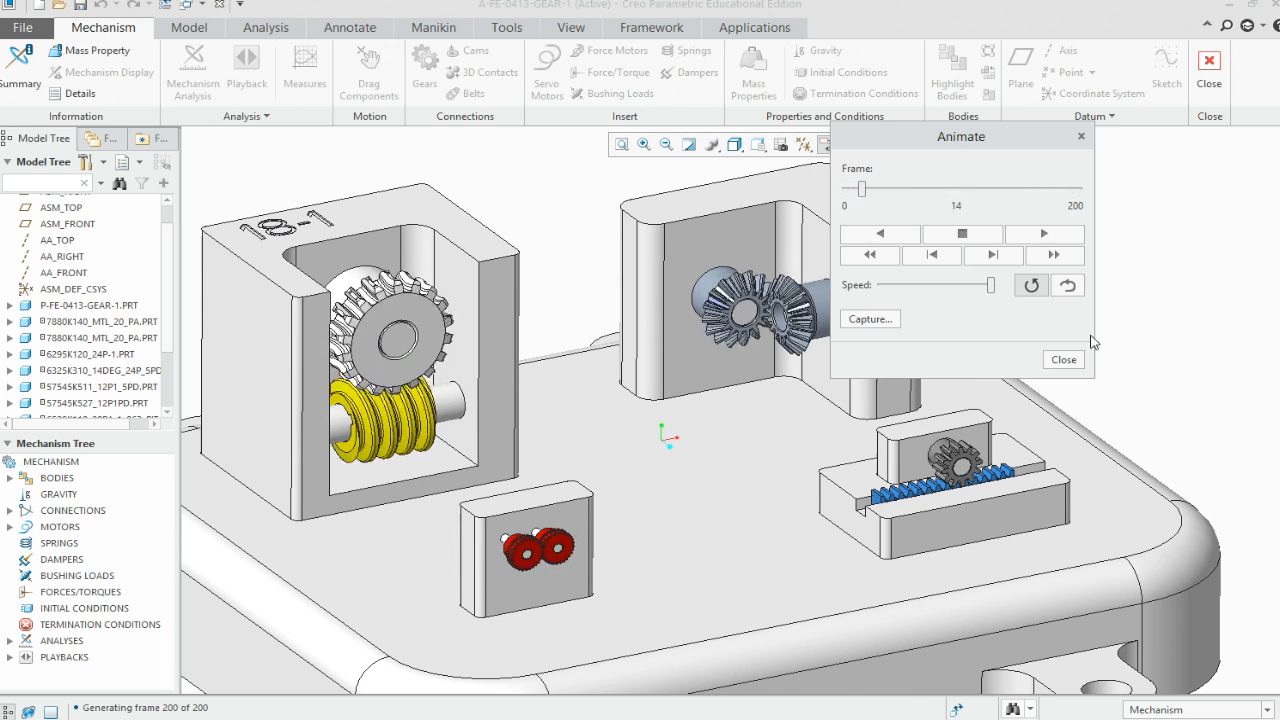
left_click(1063, 360)
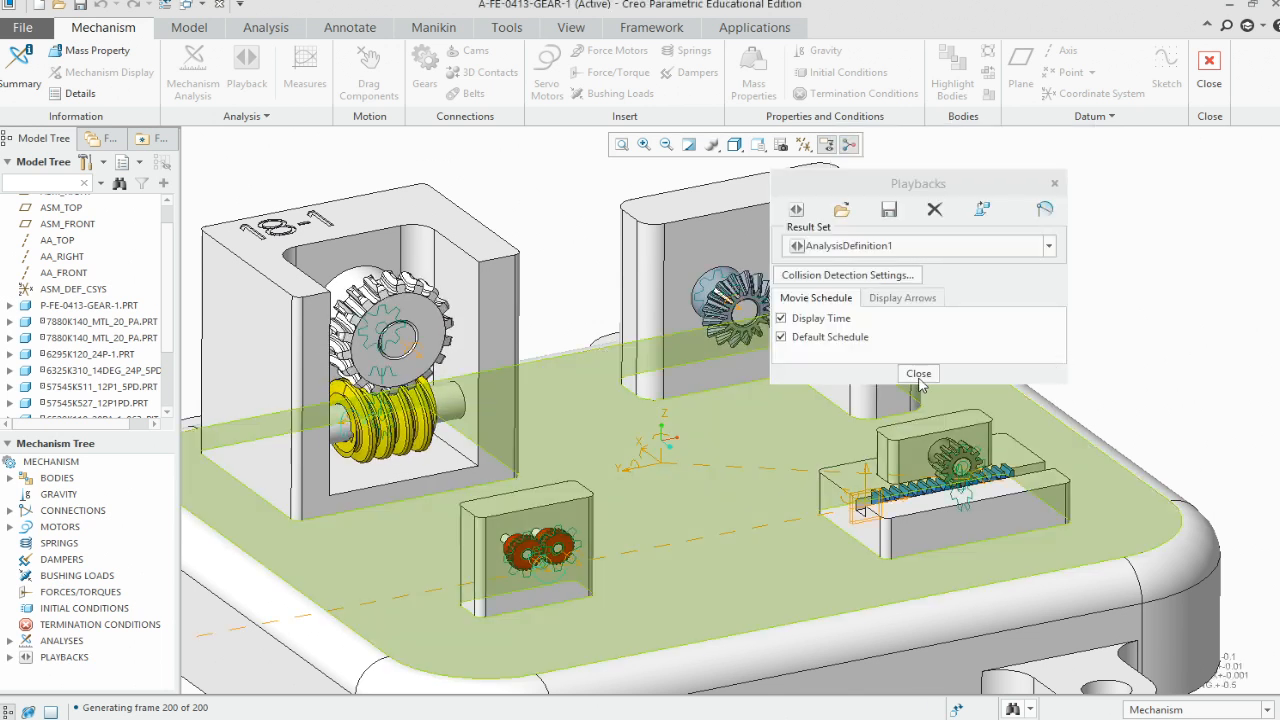
left_click(918, 374)
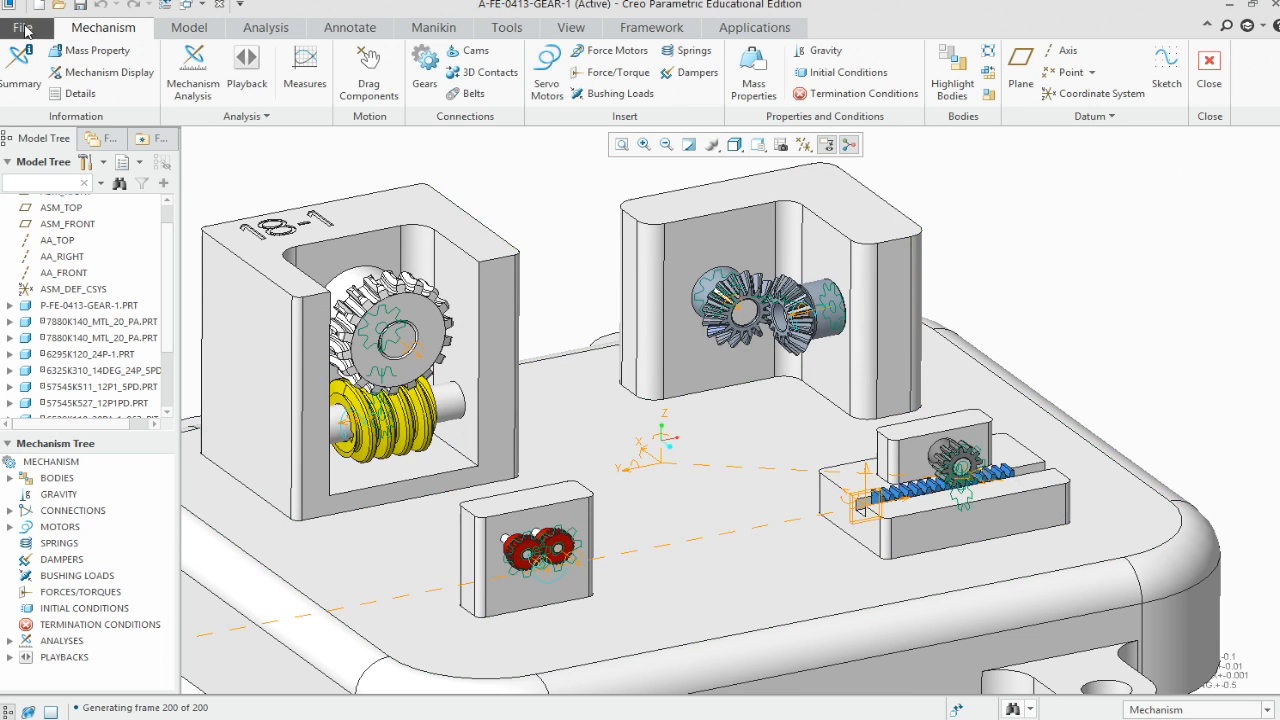
- Switch to File Explorer, open the A-FE-0413-GEAR-1-1 folder and play A-FE33-0413-GEAR-1.mpg in an enlarged player window
key("alt+Tab")
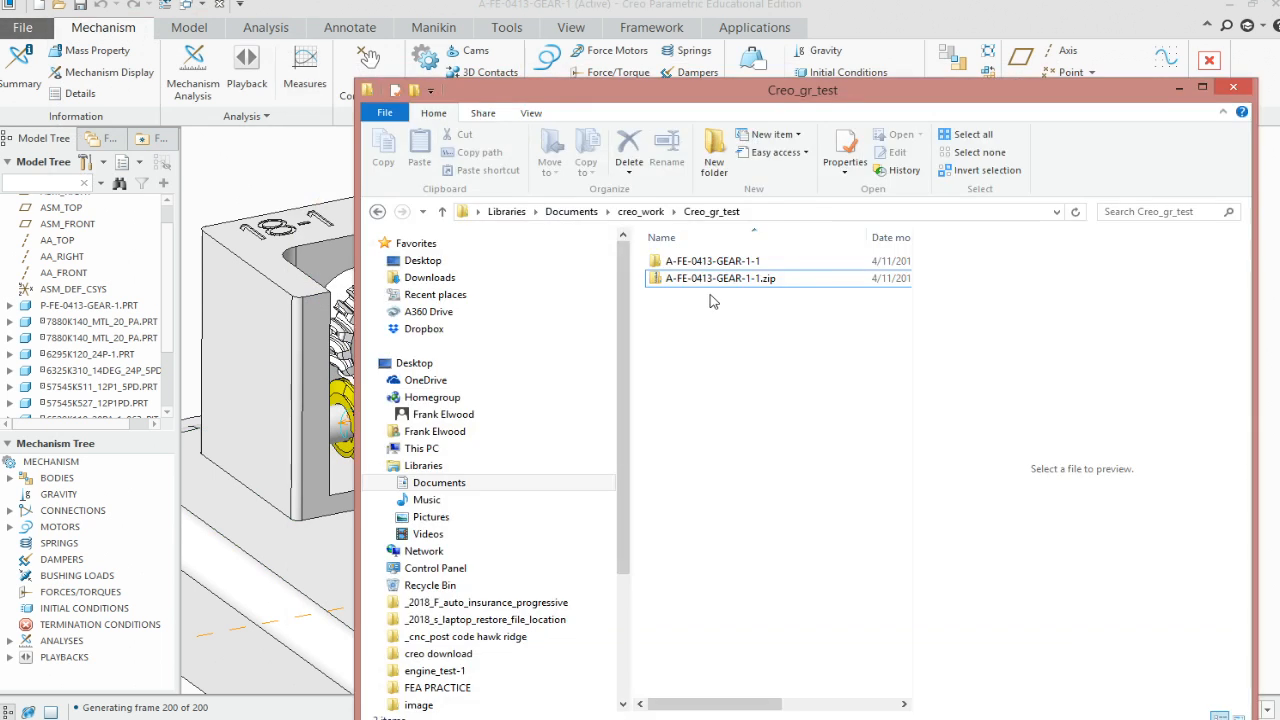
double_click(690, 261)
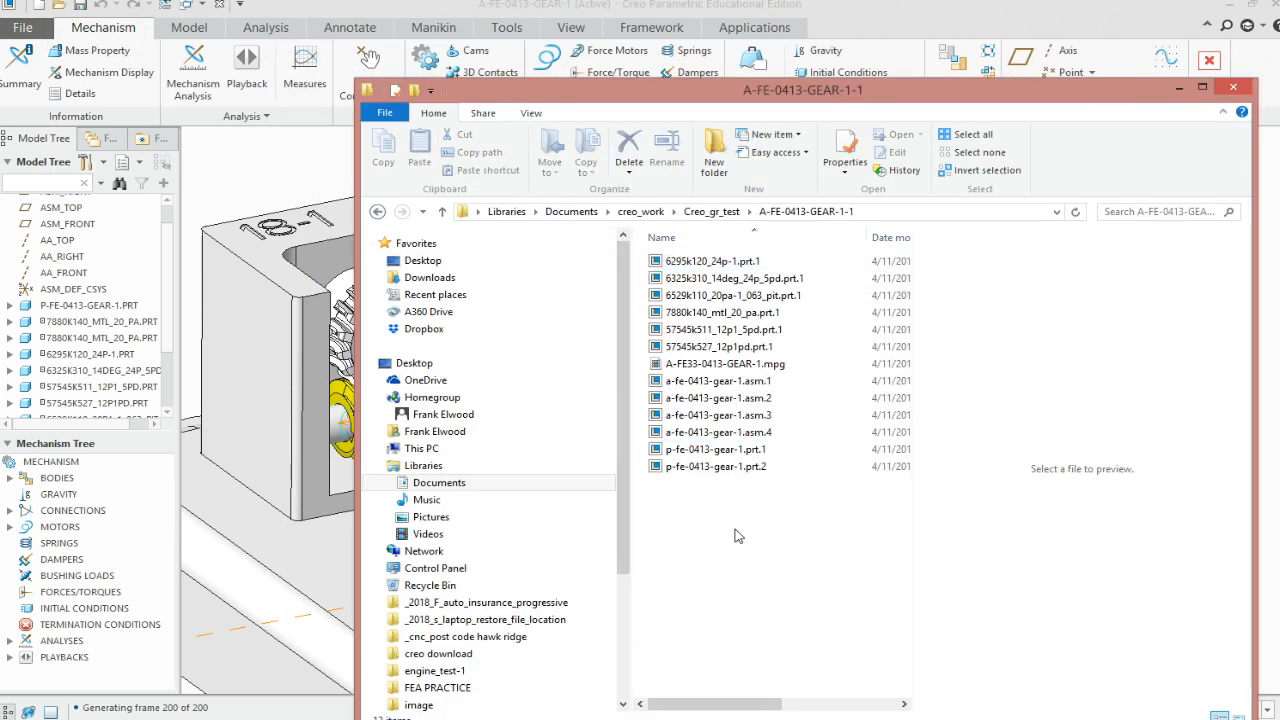
left_click(722, 365)
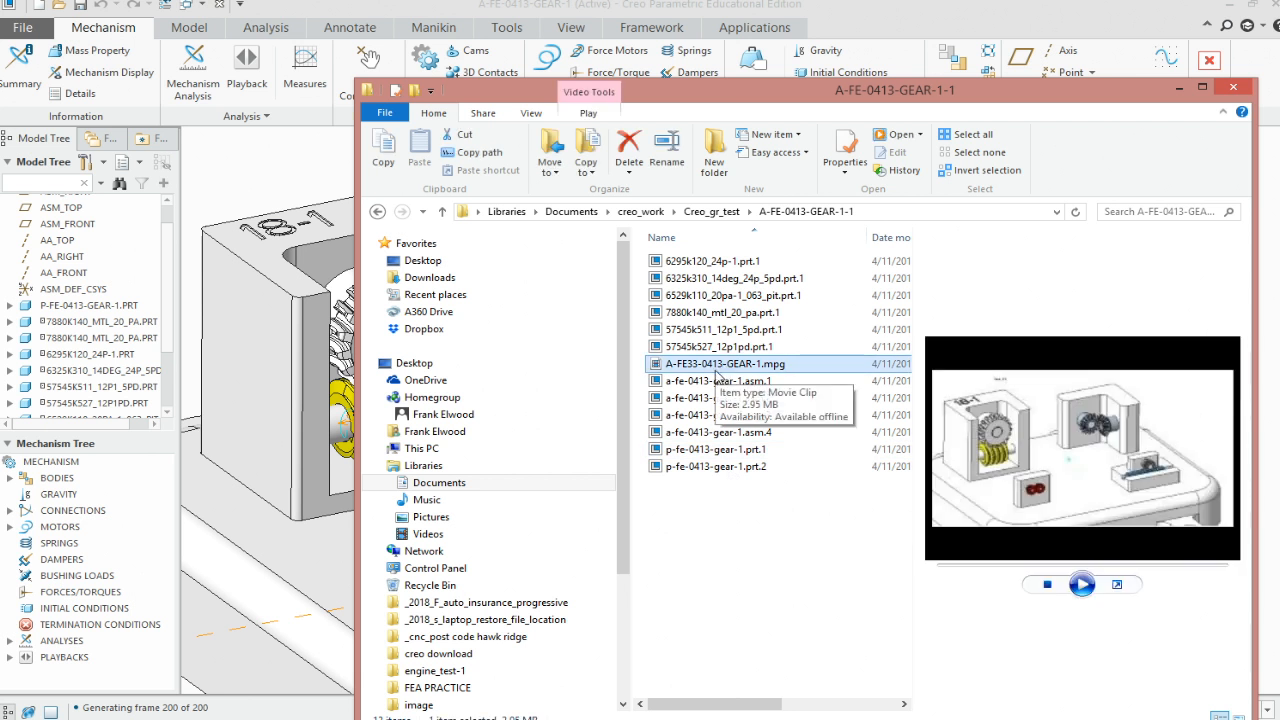
double_click(710, 368)
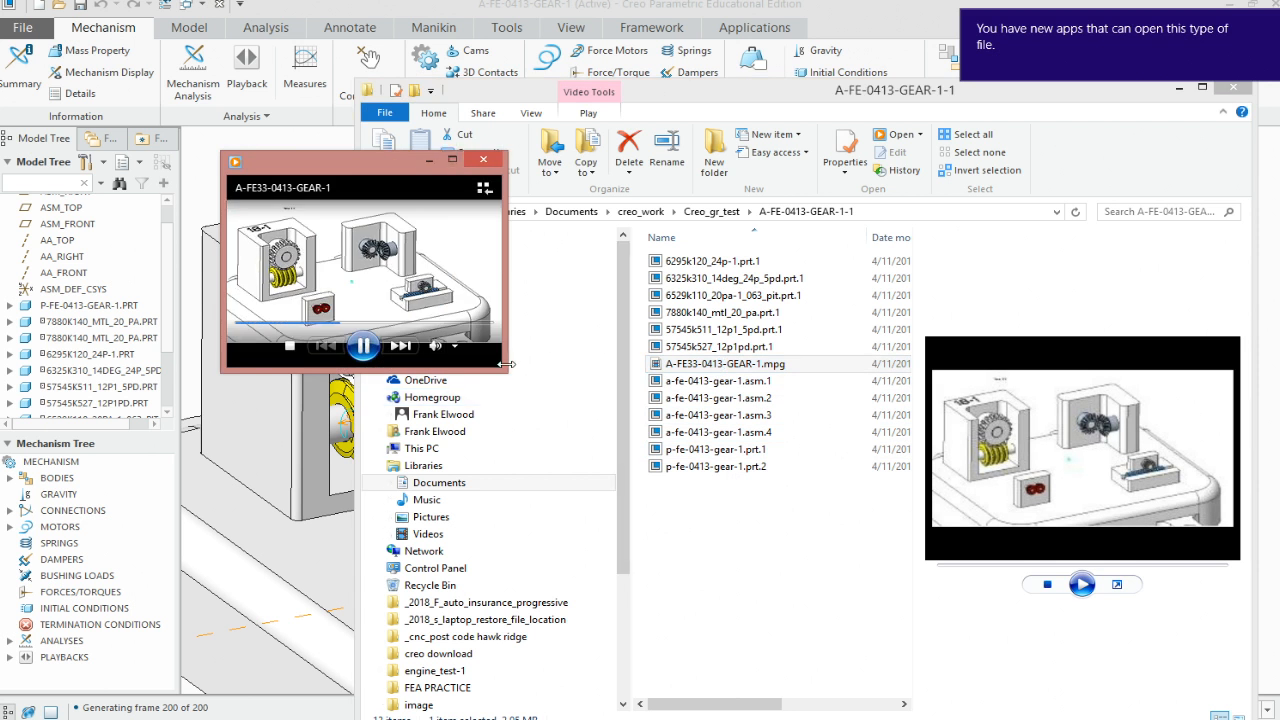
left_click_drag(499, 369, 993, 681)
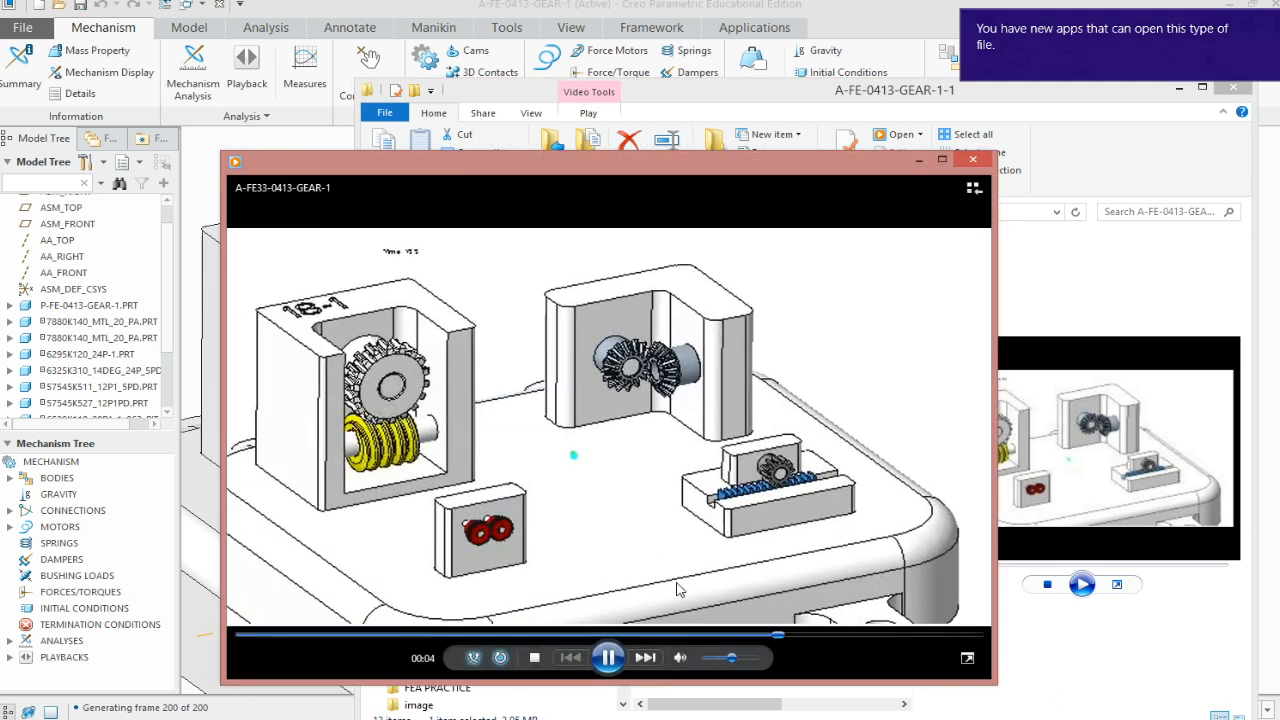